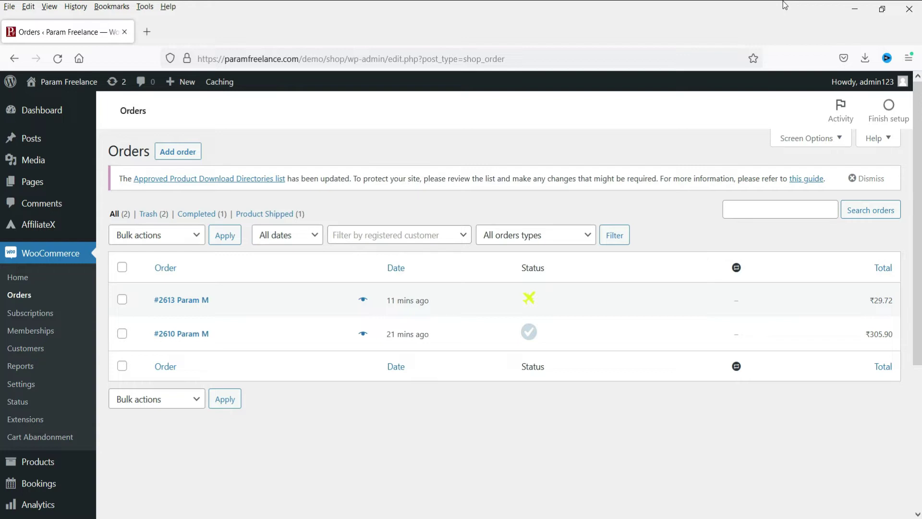
- Try the Completed status on the most recent order and return to the orders list without saving
{"action": "left_click", "coordinate": [182, 300]}
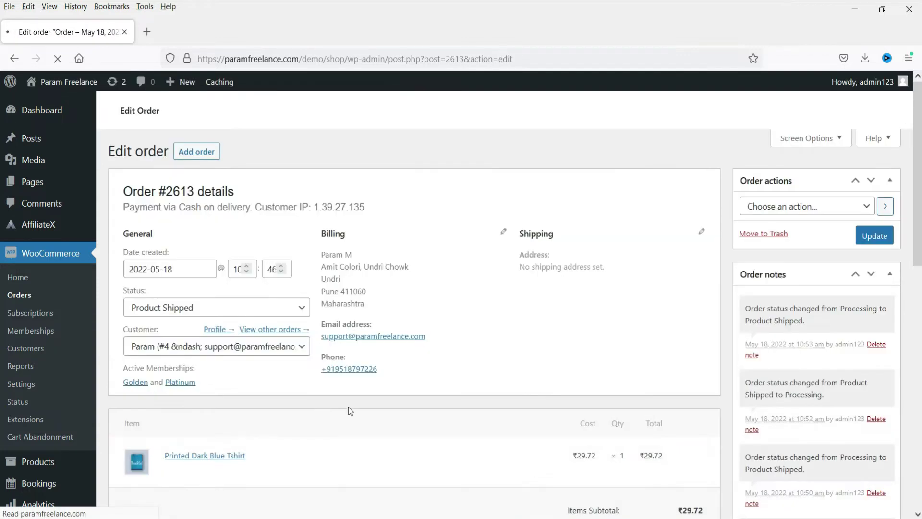
{"action": "scroll", "coordinate": [321, 407], "scroll_direction": "down", "scroll_amount": 2}
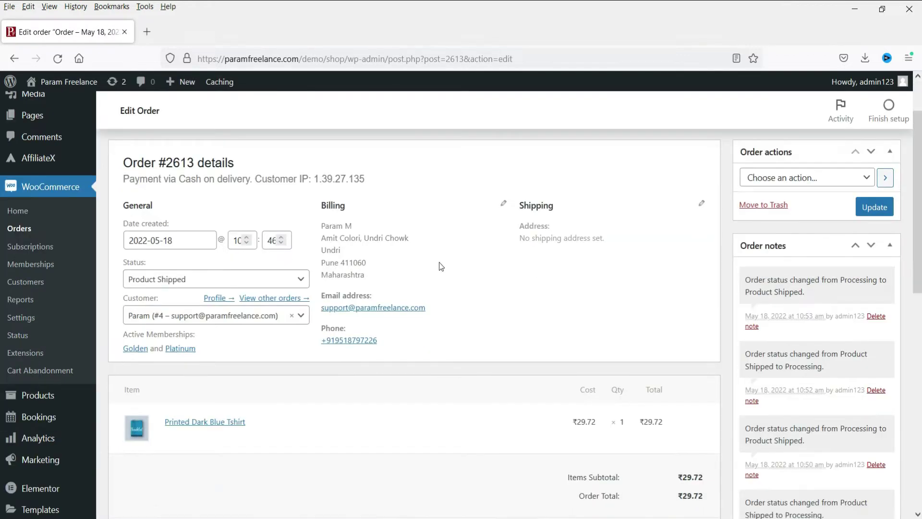
{"action": "left_click", "coordinate": [277, 280]}
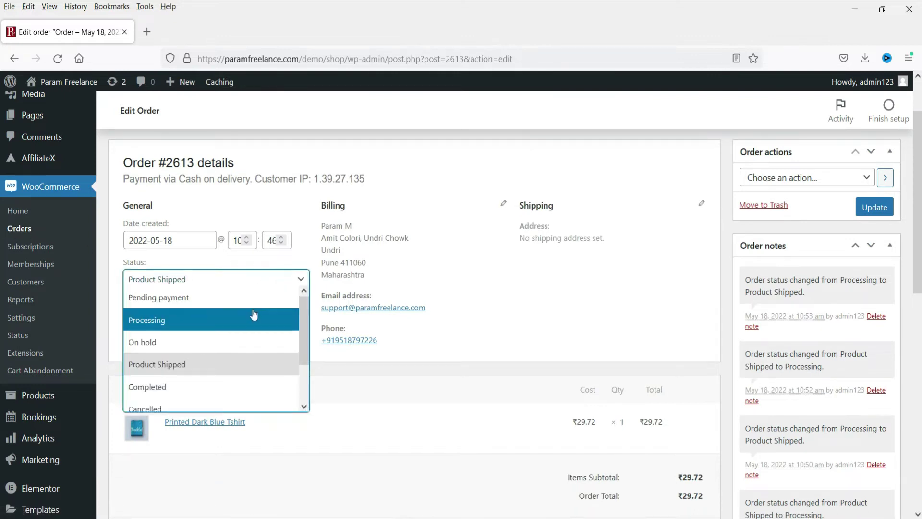
{"action": "scroll", "coordinate": [254, 314], "scroll_direction": "down", "scroll_amount": 1}
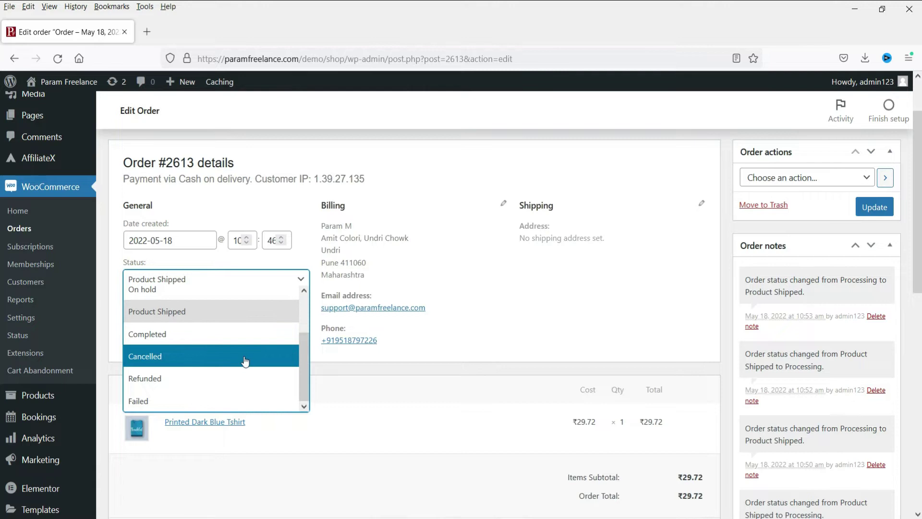
{"action": "scroll", "coordinate": [245, 360], "scroll_direction": "up", "scroll_amount": 2}
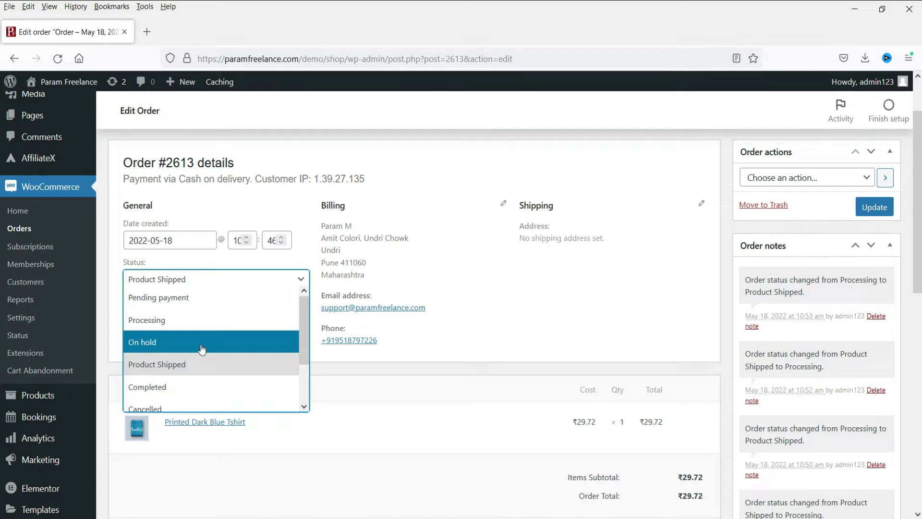
{"action": "left_click", "coordinate": [204, 392]}
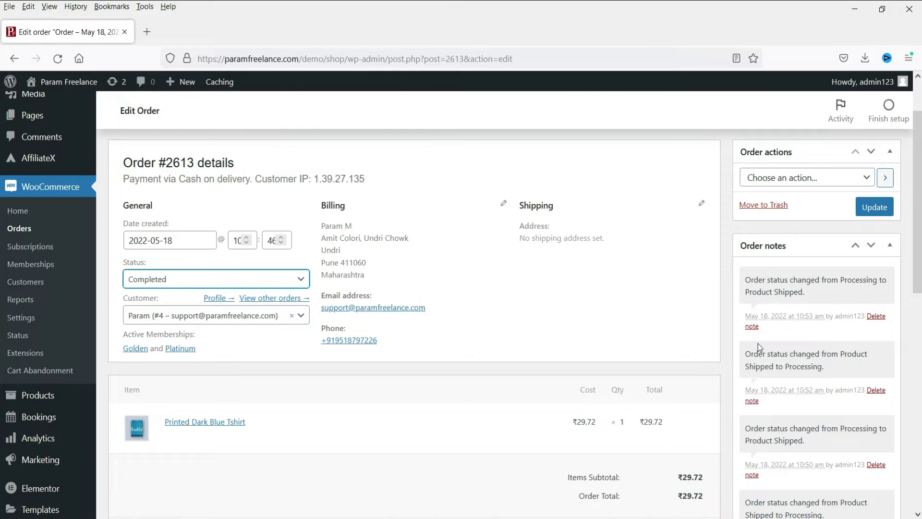
{"action": "key", "text": "F5"}
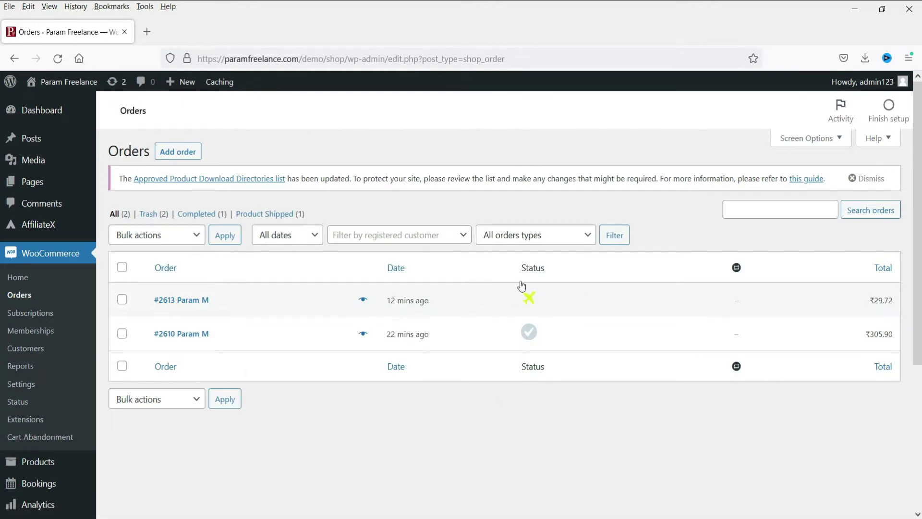
{"action": "mouse_move", "coordinate": [526, 297]}
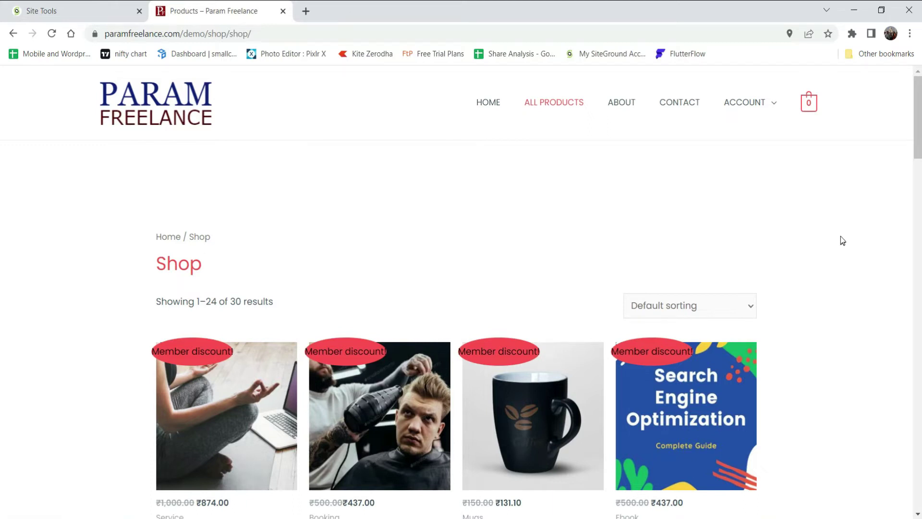
- Add the Green Printed Tshirt from the storefront's shop page to the cart
{"action": "scroll", "coordinate": [840, 238], "scroll_direction": "down", "scroll_amount": 3}
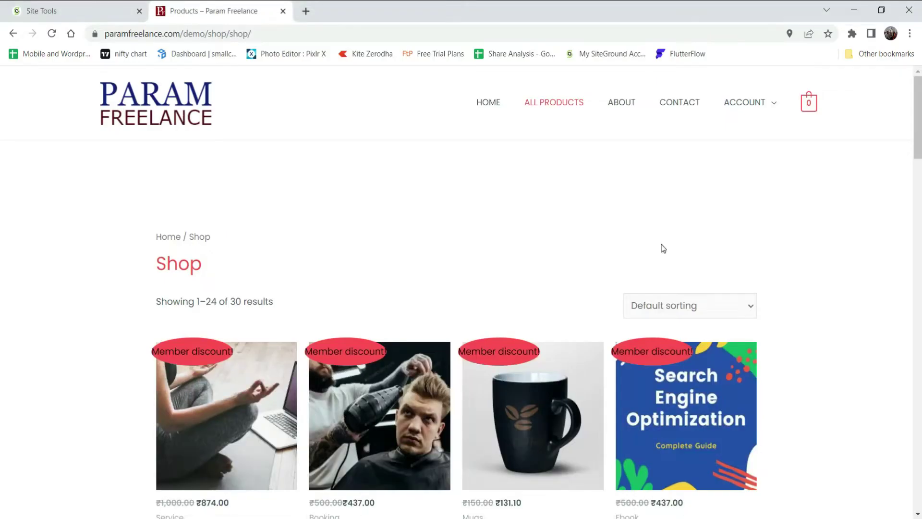
{"action": "scroll", "coordinate": [908, 250], "scroll_direction": "down", "scroll_amount": 5}
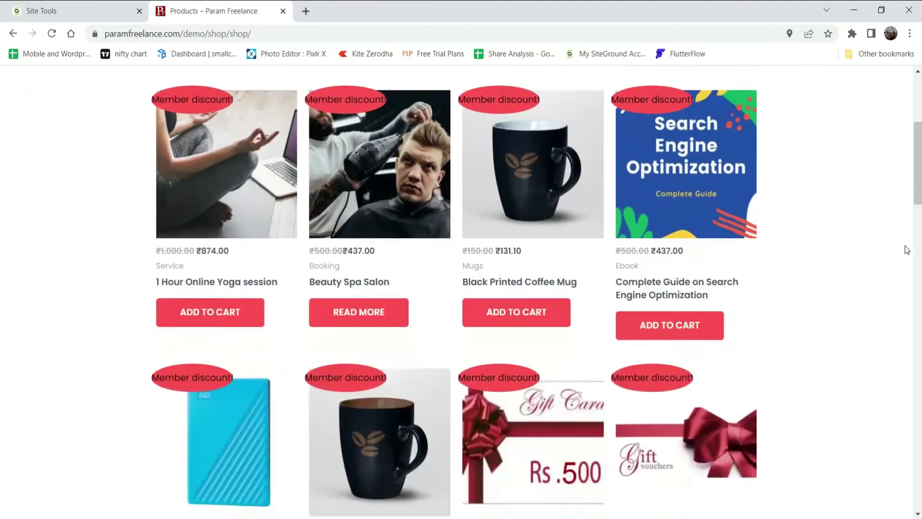
{"action": "scroll", "coordinate": [819, 243], "scroll_direction": "down", "scroll_amount": 15}
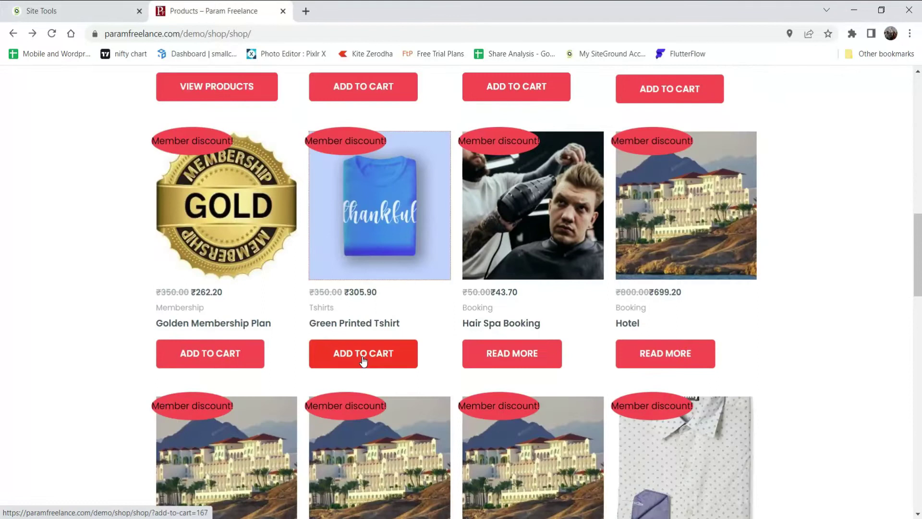
{"action": "left_click", "coordinate": [363, 354]}
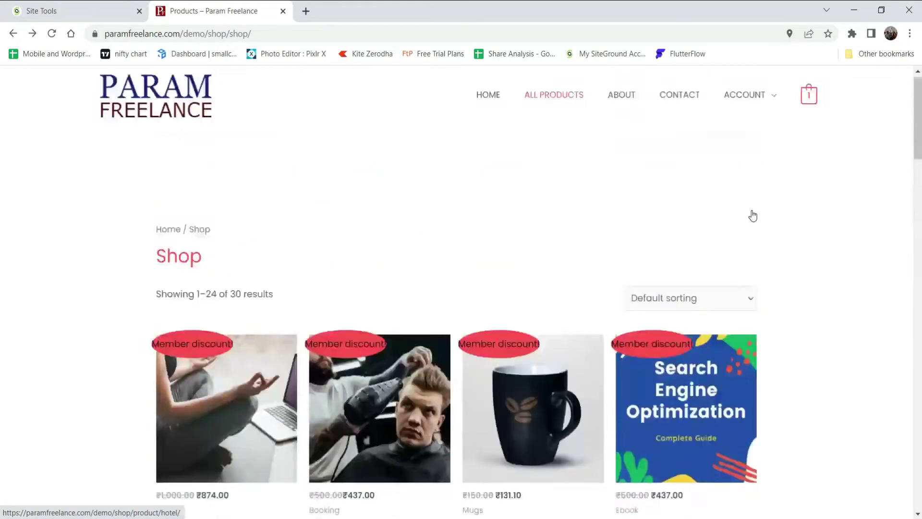
- Check out the cart with the filled-in billing details and place the order using Cash on delivery
{"action": "left_click", "coordinate": [809, 104]}
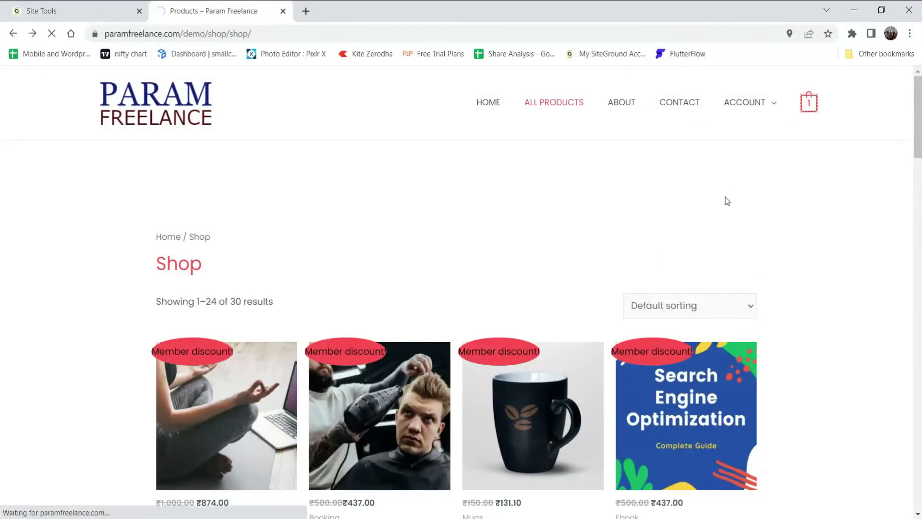
{"action": "scroll", "coordinate": [503, 457], "scroll_direction": "down", "scroll_amount": 2}
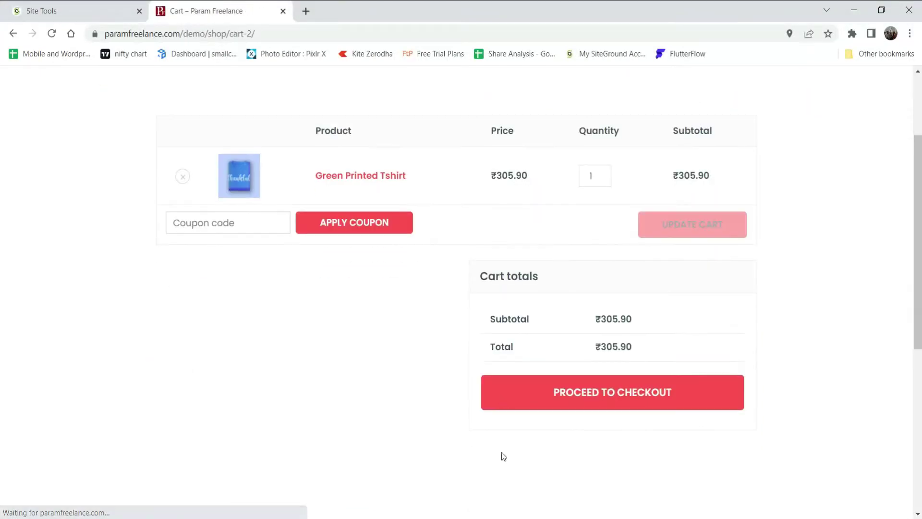
{"action": "left_click", "coordinate": [623, 407]}
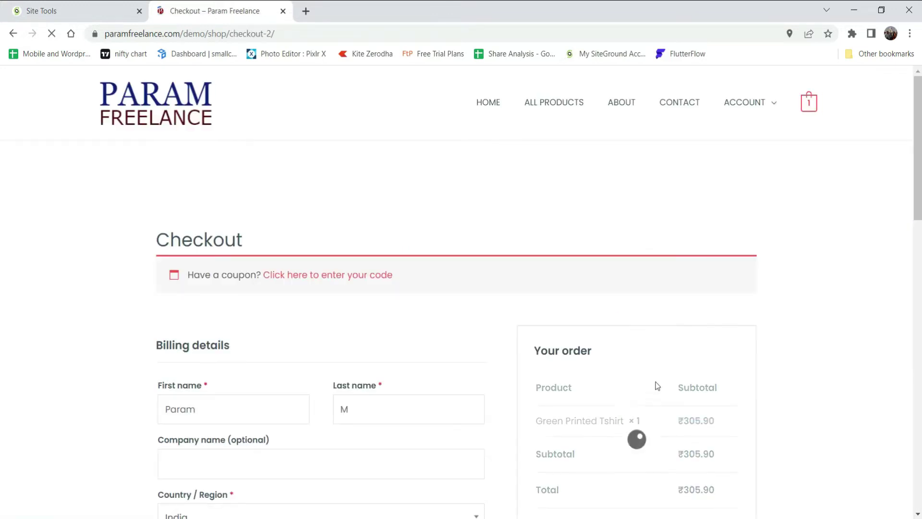
{"action": "scroll", "coordinate": [768, 303], "scroll_direction": "down", "scroll_amount": 3}
{"action": "scroll", "coordinate": [788, 287], "scroll_direction": "down", "scroll_amount": 1}
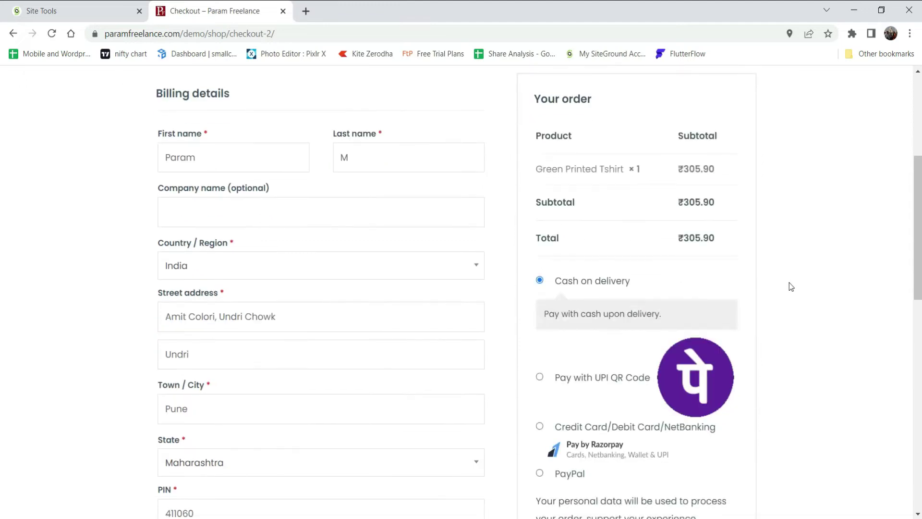
{"action": "scroll", "coordinate": [819, 267], "scroll_direction": "down", "scroll_amount": 3}
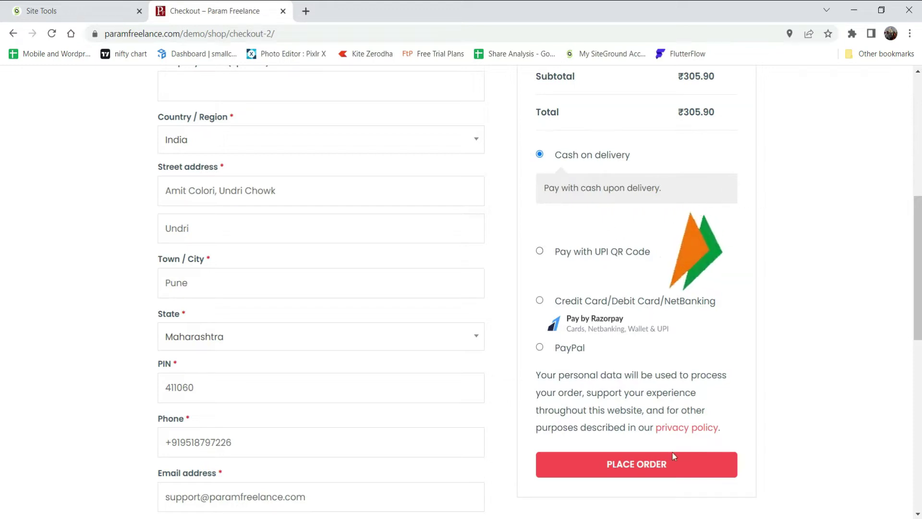
{"action": "left_click", "coordinate": [629, 473]}
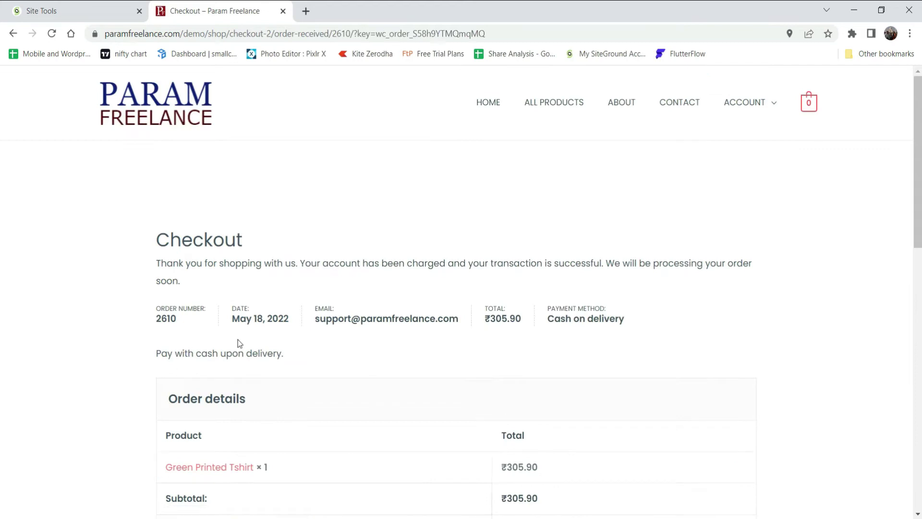
- Open the customer's order list in My Account to check the new order's status
{"action": "mouse_move", "coordinate": [747, 94]}
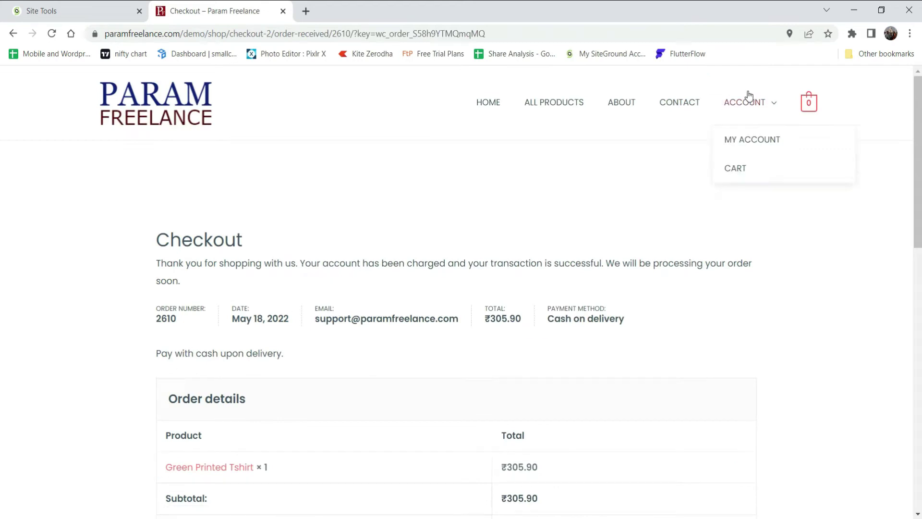
{"action": "left_click", "coordinate": [752, 139]}
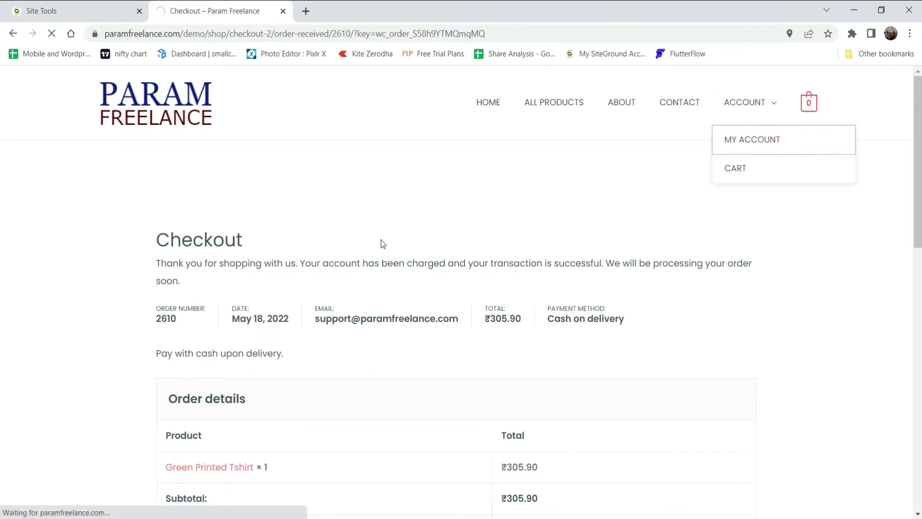
{"action": "left_click", "coordinate": [196, 268]}
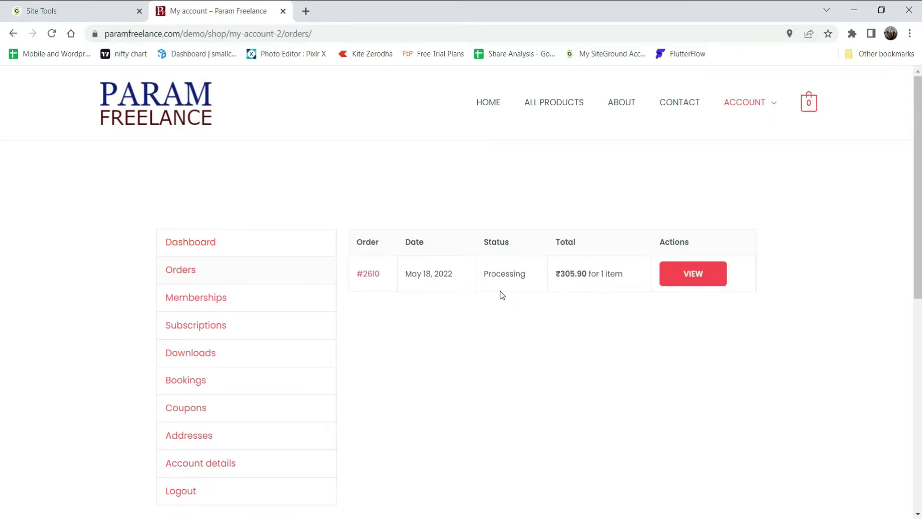
- Switch to the WooCommerce admin window, reload the orders list and check the new order's status details
{"action": "key", "text": "alt+Tab"}
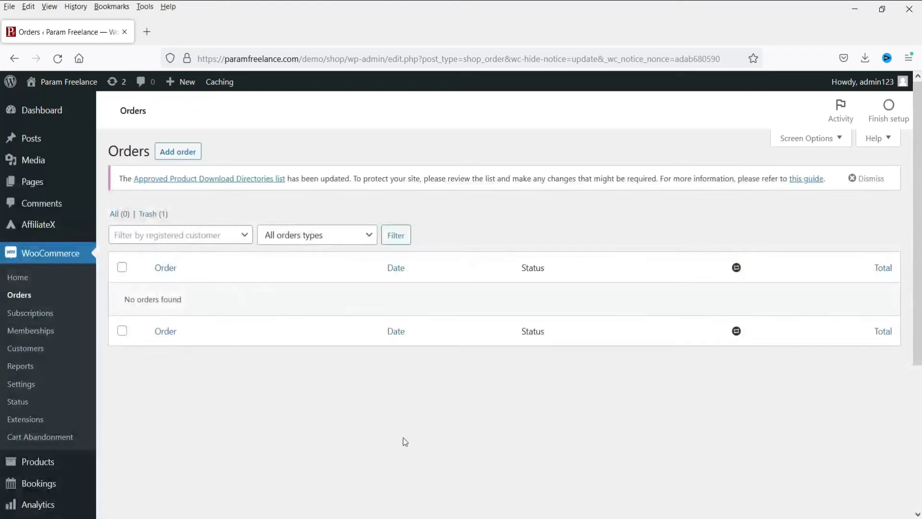
{"action": "left_click", "coordinate": [57, 62]}
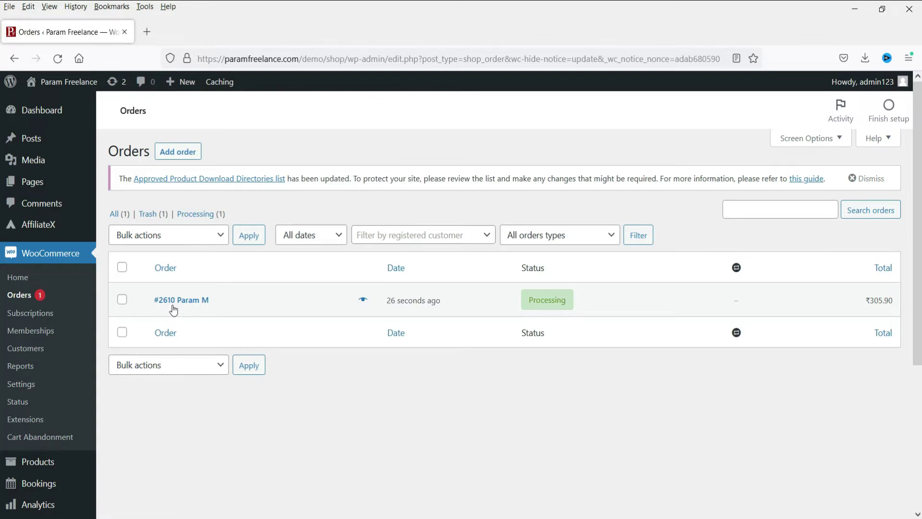
{"action": "mouse_move", "coordinate": [576, 307]}
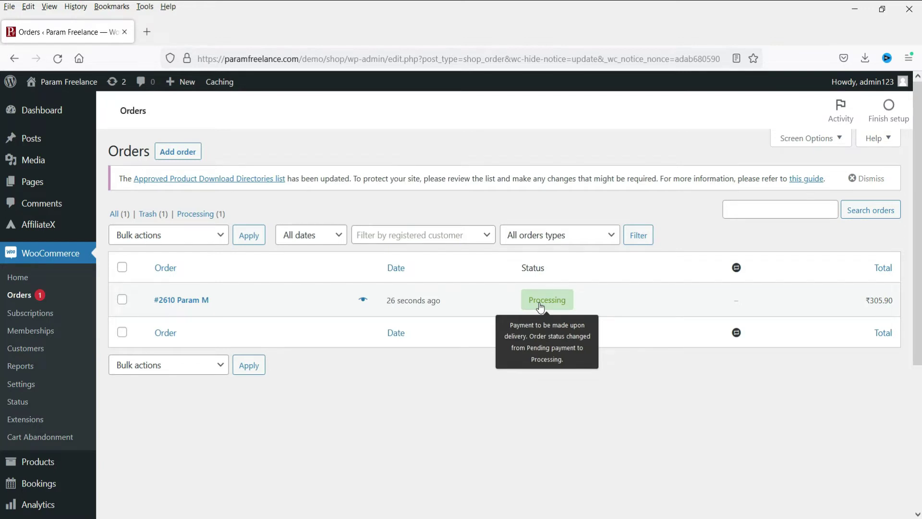
- Open the new Green Printed Tshirt order and examine its details and the available order status options
{"action": "left_click", "coordinate": [174, 301]}
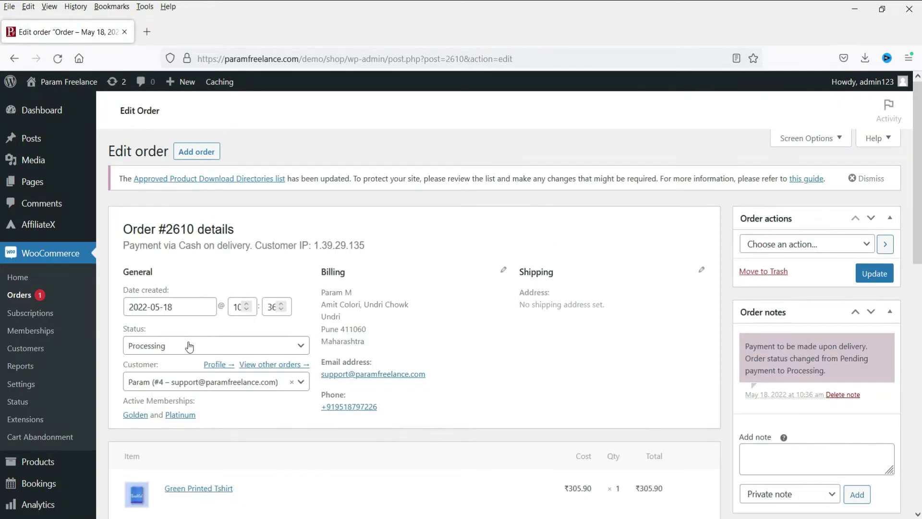
{"action": "scroll", "coordinate": [425, 297], "scroll_direction": "down", "scroll_amount": 4}
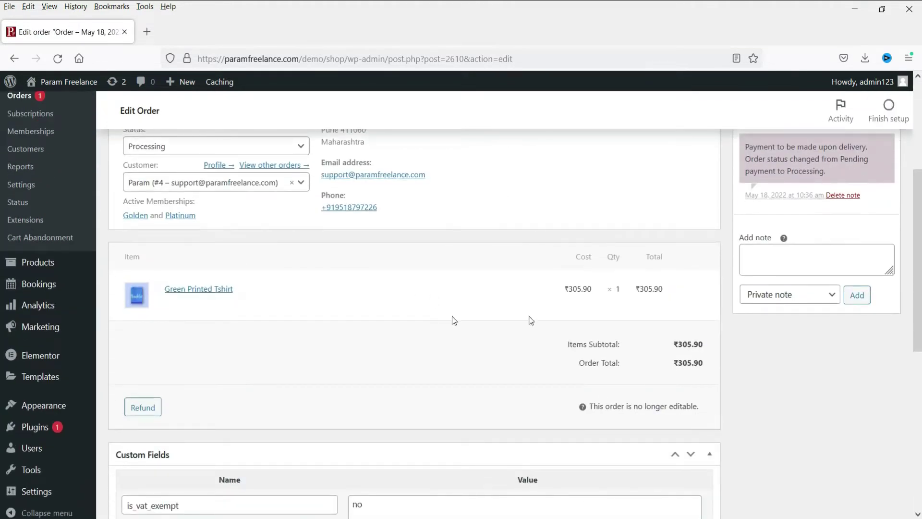
{"action": "scroll", "coordinate": [444, 338], "scroll_direction": "up", "scroll_amount": 2}
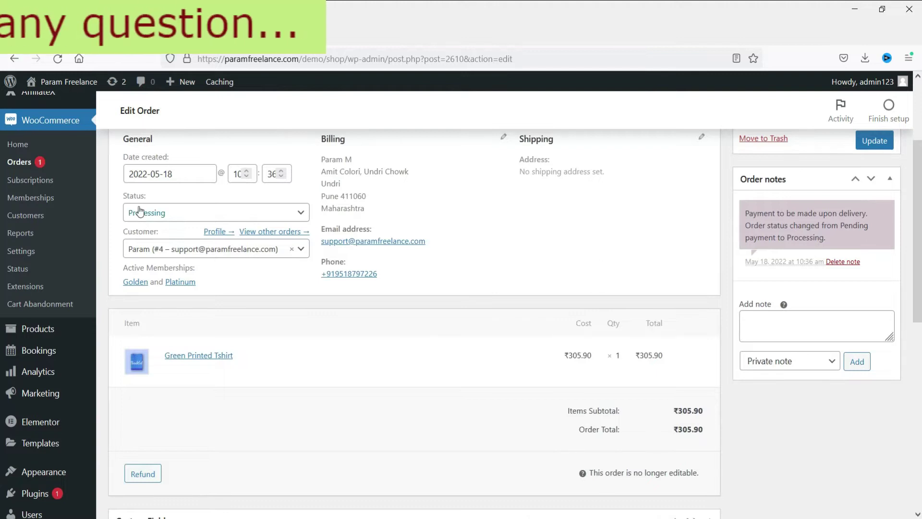
{"action": "left_click", "coordinate": [206, 219]}
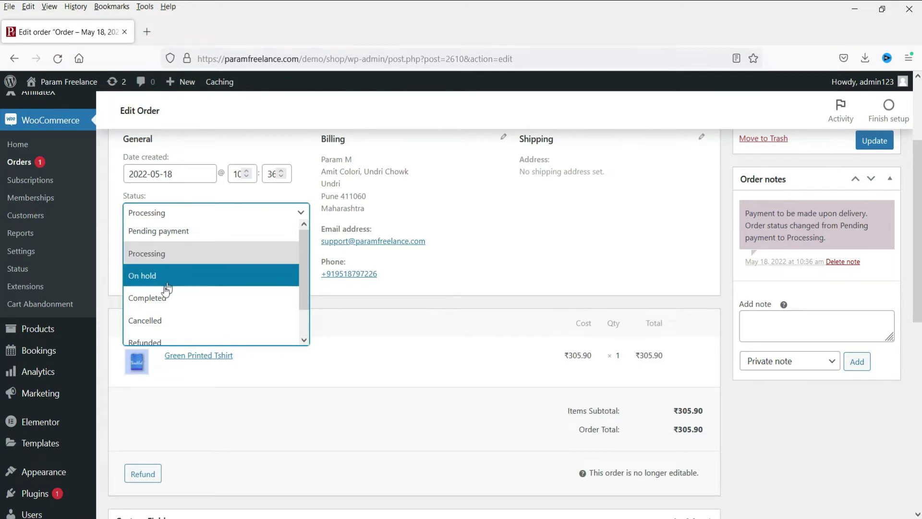
{"action": "scroll", "coordinate": [183, 324], "scroll_direction": "down", "scroll_amount": 1}
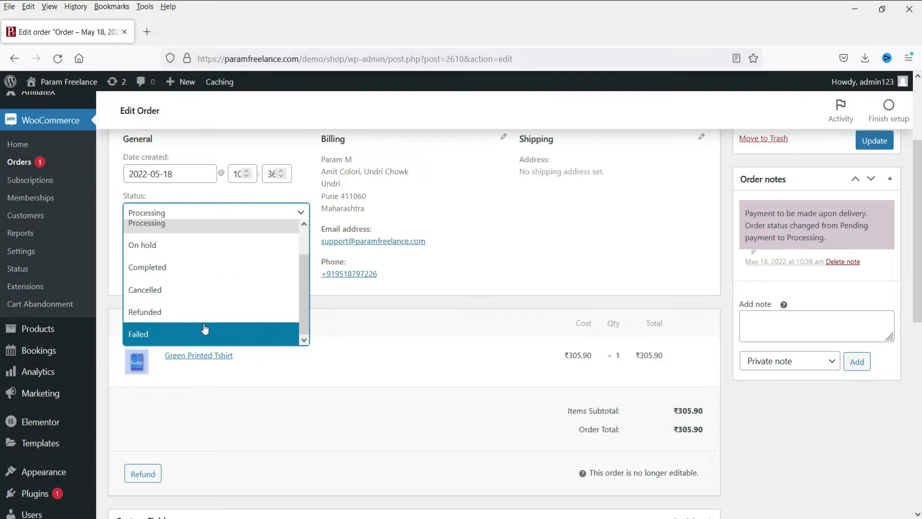
{"action": "scroll", "coordinate": [221, 315], "scroll_direction": "up", "scroll_amount": 1}
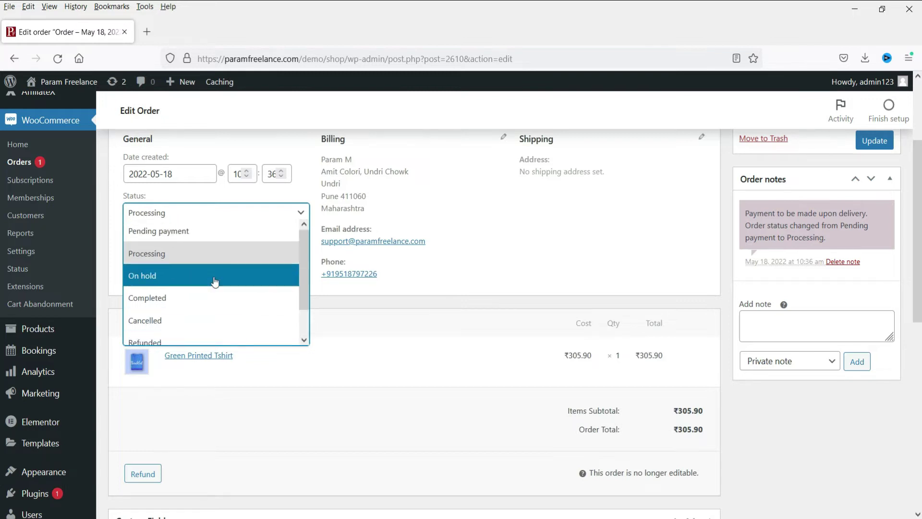
{"action": "scroll", "coordinate": [215, 282], "scroll_direction": "down", "scroll_amount": 1}
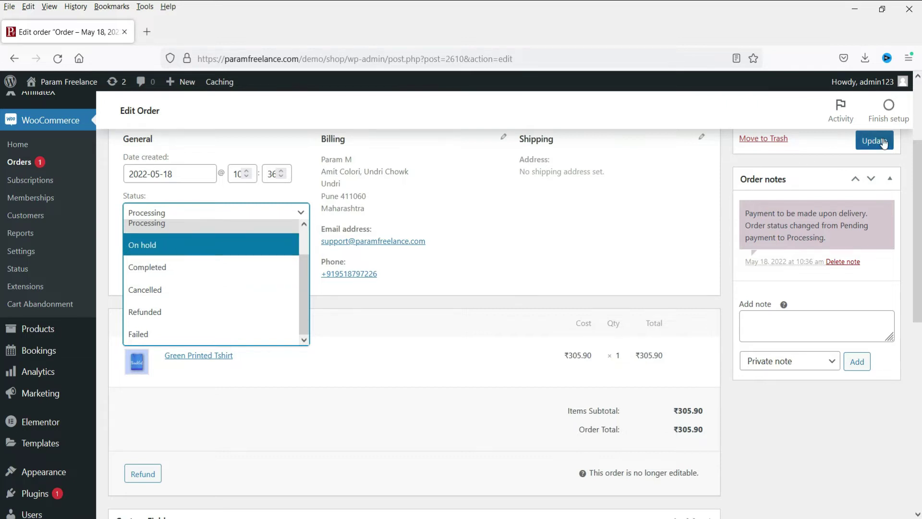
- Switch to the storefront to view the order from the customer account, and read its confirmation e-mail in Gmail
{"action": "key", "text": "alt+Tab"}
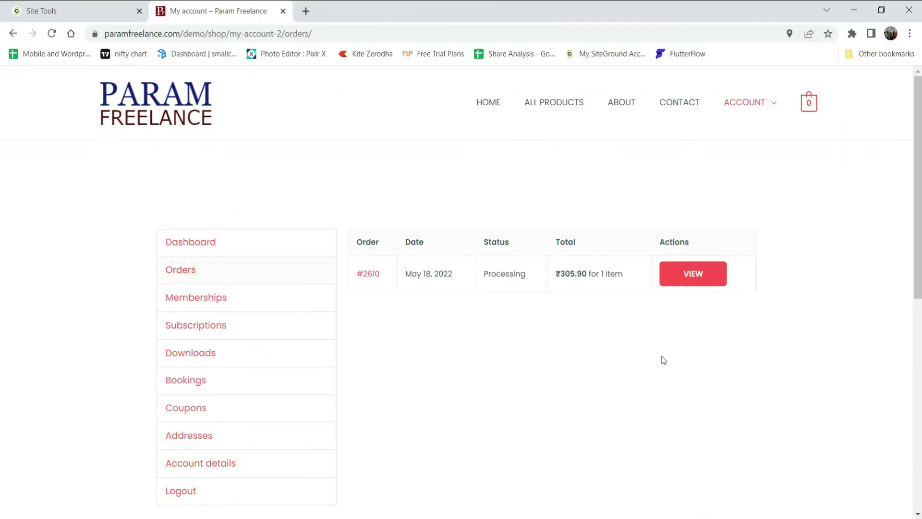
{"action": "left_click", "coordinate": [690, 281]}
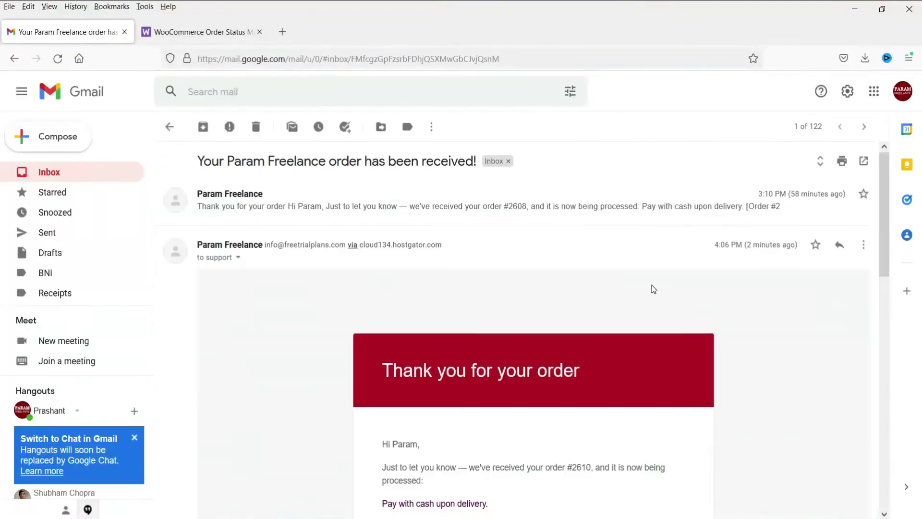
{"action": "scroll", "coordinate": [653, 289], "scroll_direction": "down", "scroll_amount": 3}
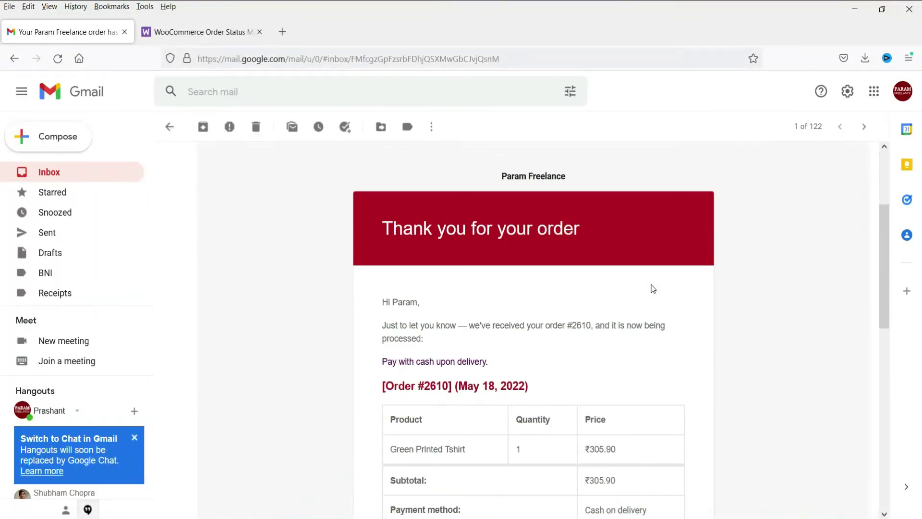
{"action": "scroll", "coordinate": [653, 288], "scroll_direction": "down", "scroll_amount": 2}
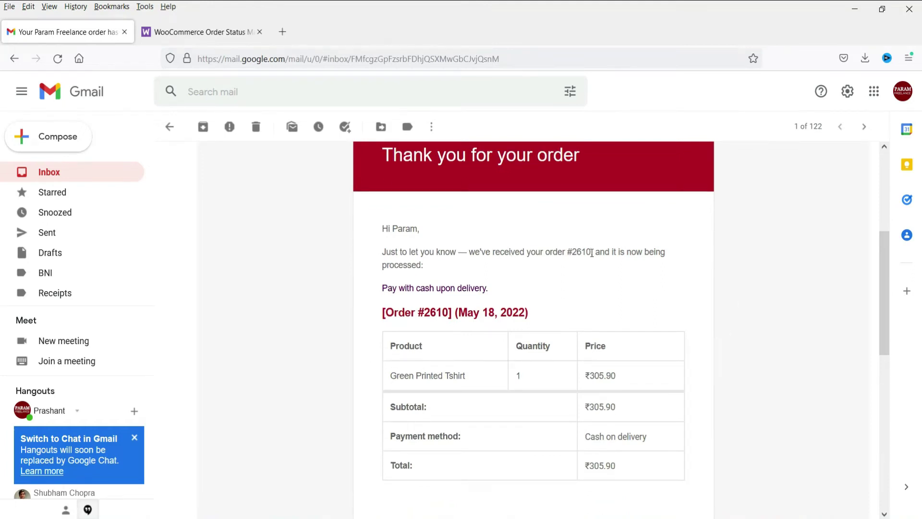
- Read through the order details in the confirmation e-mail
{"action": "scroll", "coordinate": [576, 261], "scroll_direction": "down", "scroll_amount": 2}
{"action": "scroll", "coordinate": [481, 214], "scroll_direction": "up", "scroll_amount": 4}
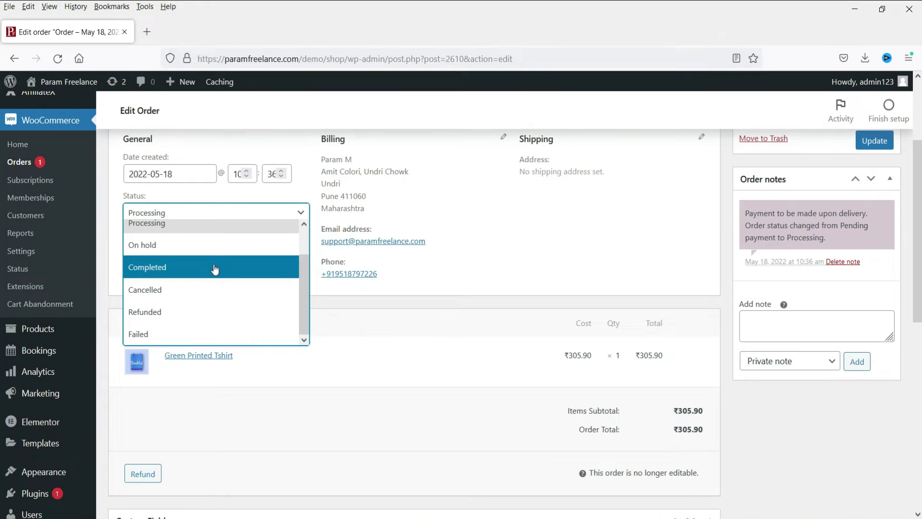
- In the WooCommerce admin window, set the Green Printed Tshirt order's status to Completed and update the order
{"action": "left_click", "coordinate": [214, 268]}
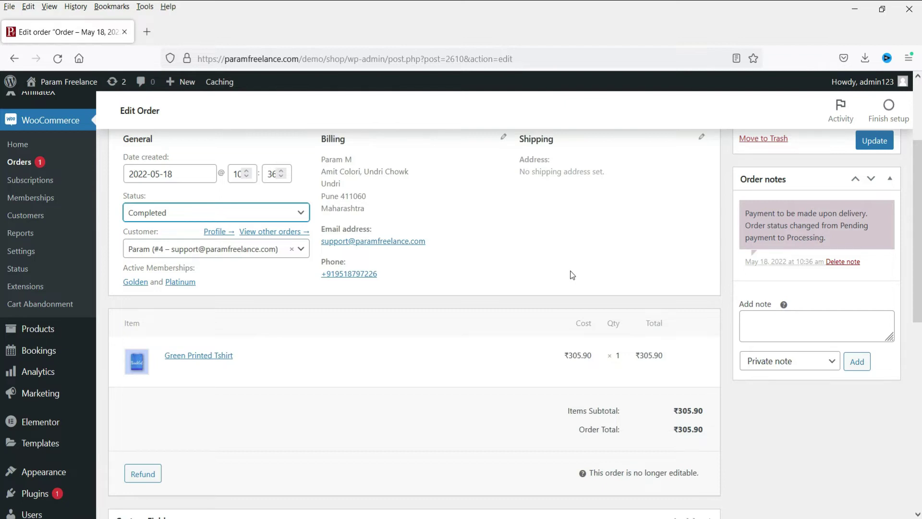
{"action": "left_click", "coordinate": [281, 215]}
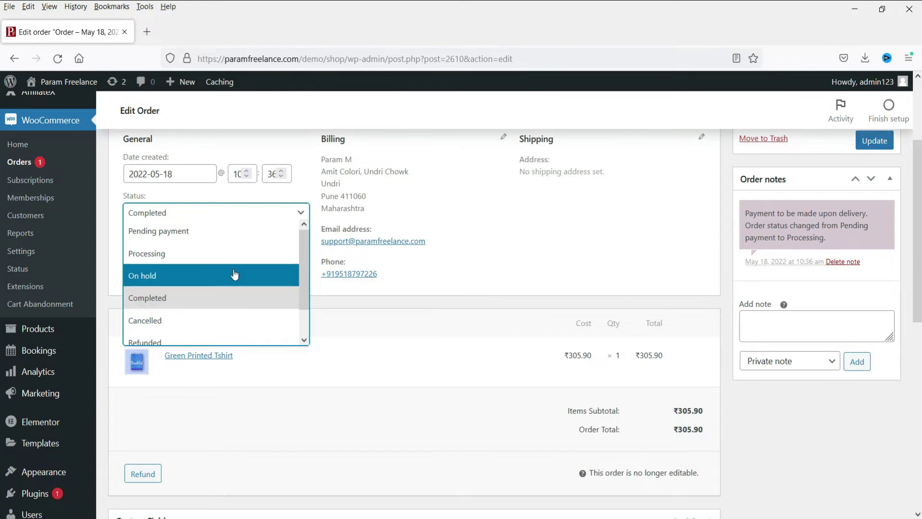
{"action": "scroll", "coordinate": [235, 275], "scroll_direction": "down", "scroll_amount": 1}
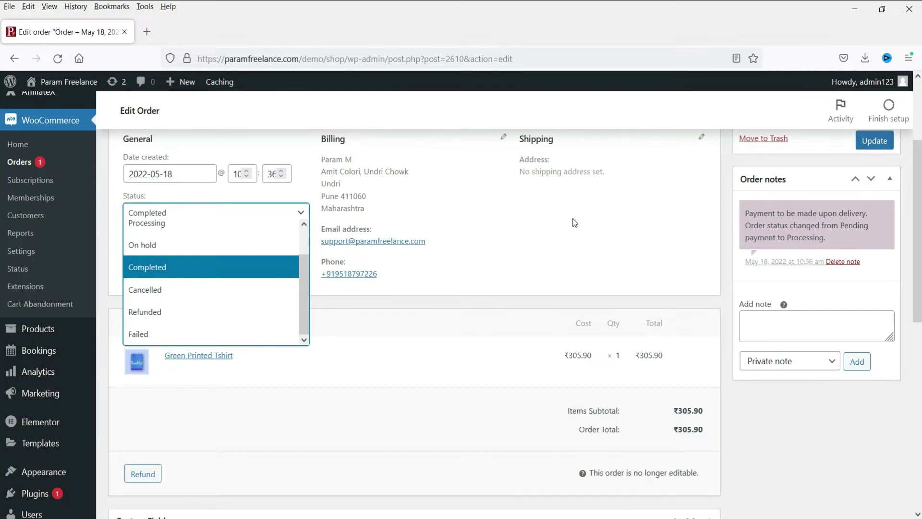
{"action": "left_click", "coordinate": [146, 265]}
{"action": "left_click", "coordinate": [872, 141]}
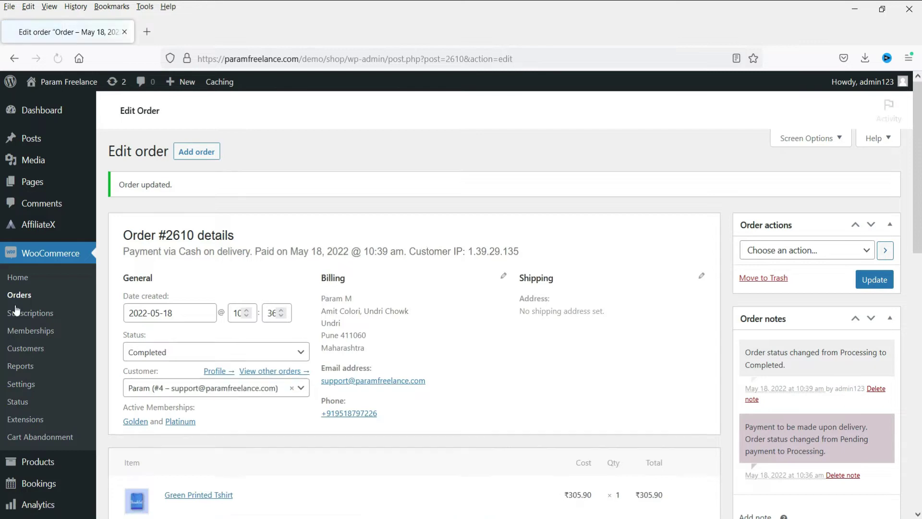
- Check the order's status note in the admin orders list, then switch to the storefront and reload the customer's order page
{"action": "left_click", "coordinate": [21, 297]}
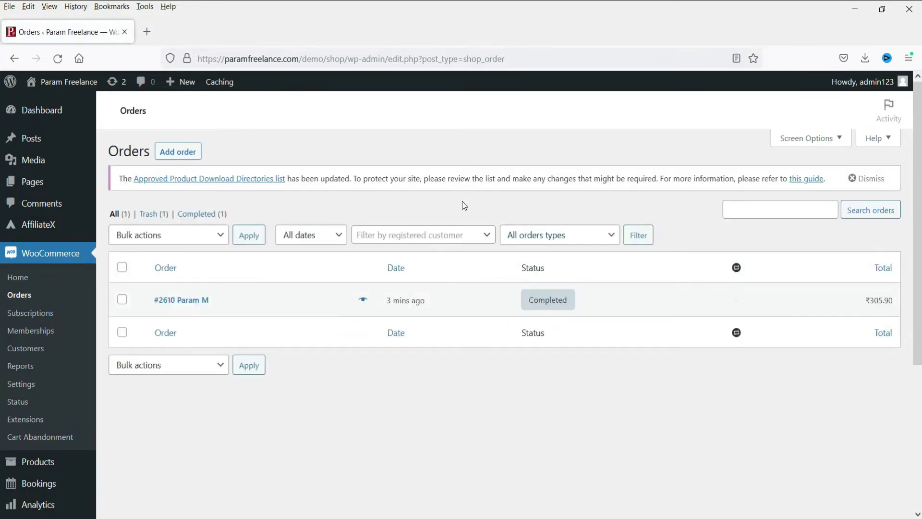
{"action": "mouse_move", "coordinate": [533, 302]}
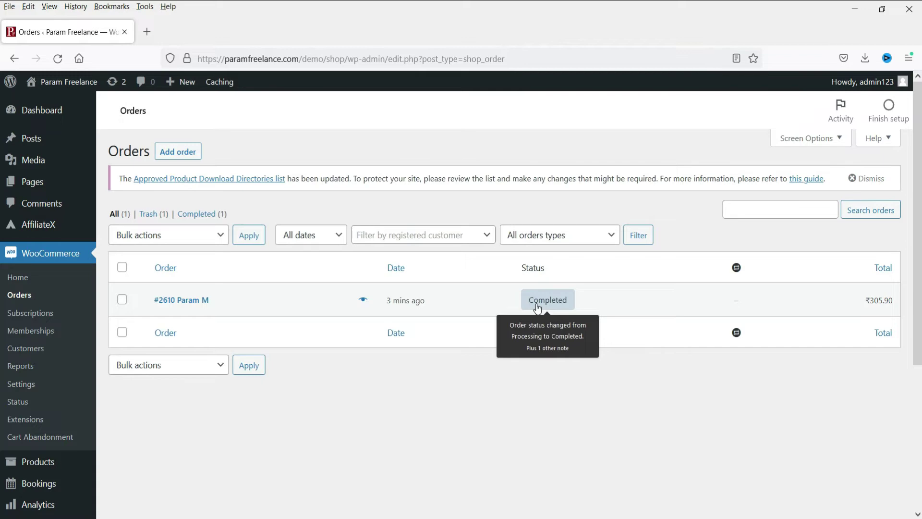
{"action": "key", "text": "alt+Tab"}
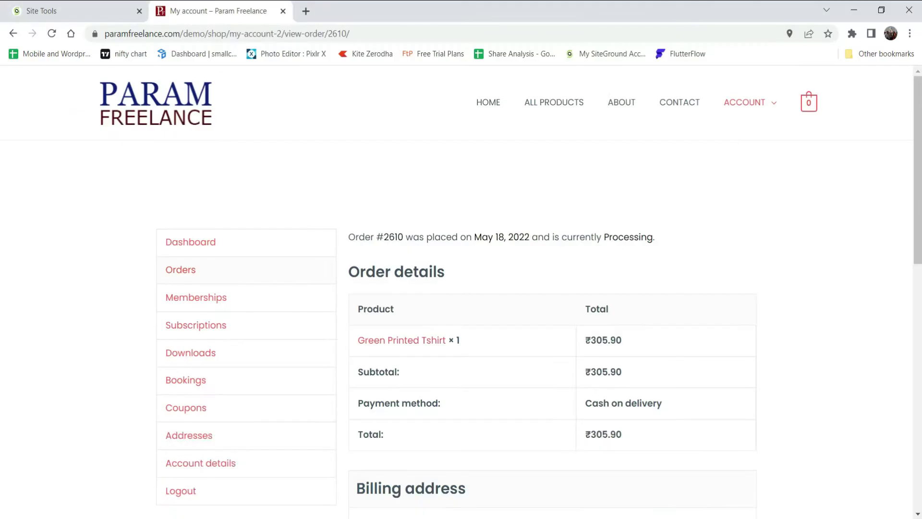
{"action": "left_click", "coordinate": [51, 33]}
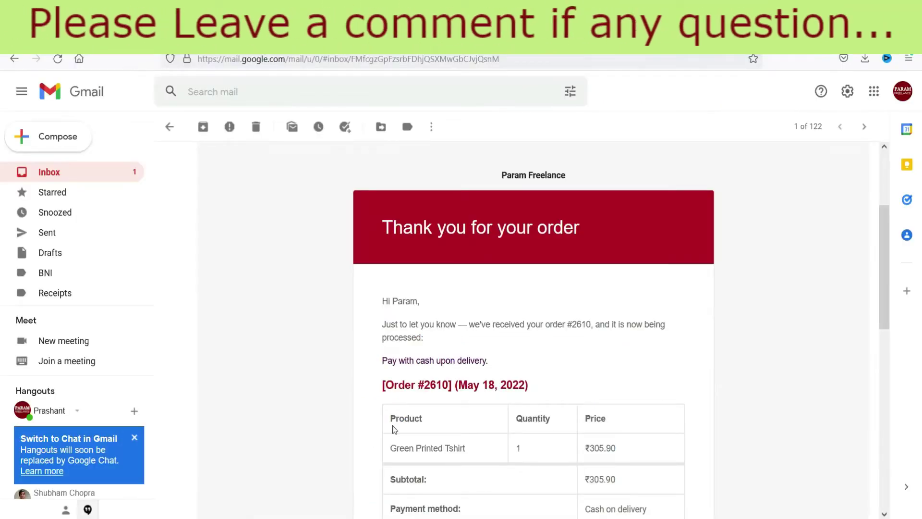
- In the Gmail inbox, open and read the "Your Param Freelance order is now complete" e-mail, then return to the inbox
{"action": "left_click", "coordinate": [57, 174]}
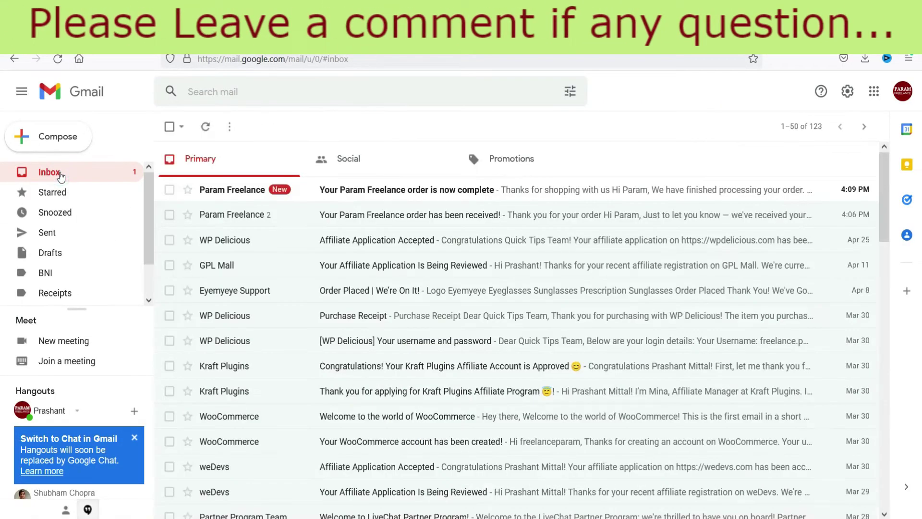
{"action": "left_click", "coordinate": [370, 194]}
{"action": "scroll", "coordinate": [787, 308], "scroll_direction": "down", "scroll_amount": 2}
{"action": "scroll", "coordinate": [787, 306], "scroll_direction": "down", "scroll_amount": 2}
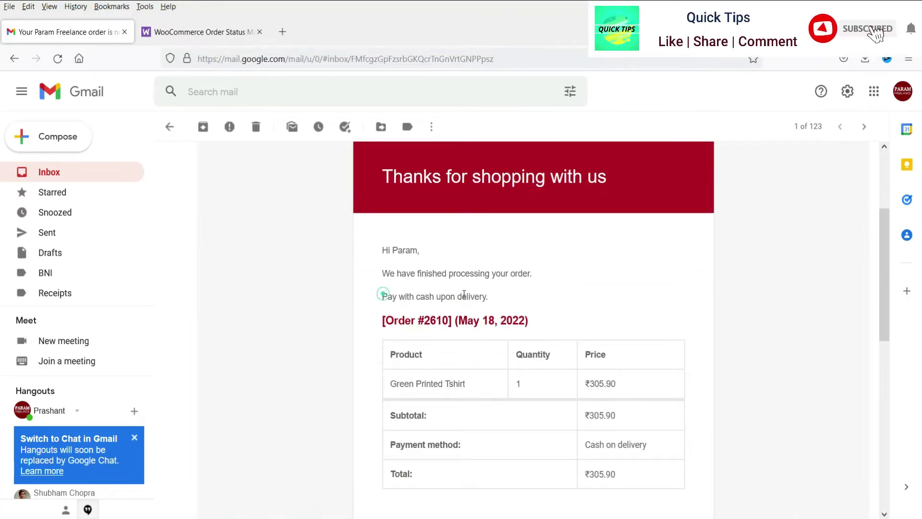
{"action": "triple_click", "coordinate": [423, 294]}
{"action": "left_click", "coordinate": [718, 310]}
{"action": "scroll", "coordinate": [728, 336], "scroll_direction": "down", "scroll_amount": 3}
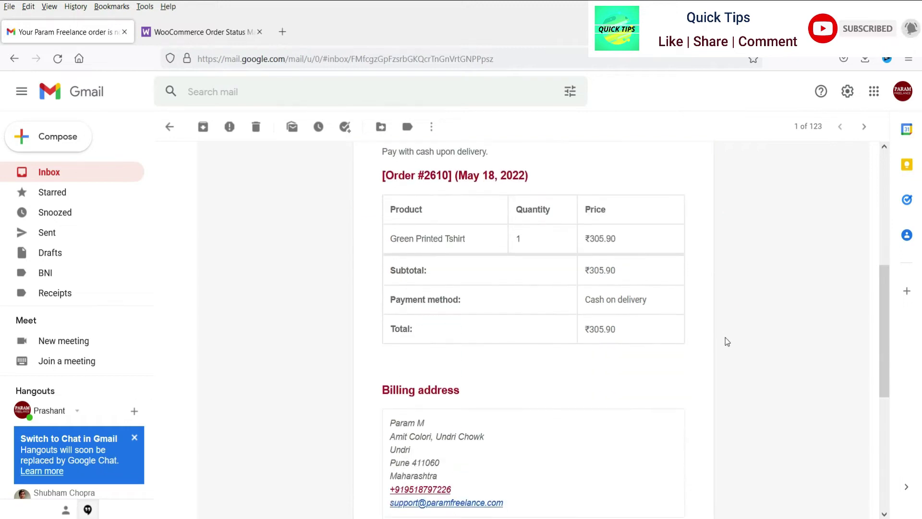
{"action": "scroll", "coordinate": [513, 317], "scroll_direction": "down", "scroll_amount": 2}
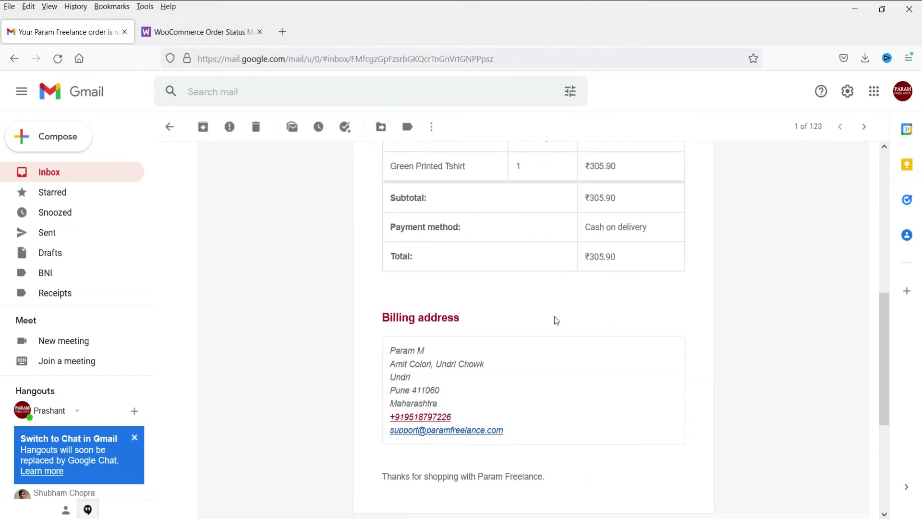
{"action": "scroll", "coordinate": [513, 317], "scroll_direction": "up", "scroll_amount": 5}
{"action": "left_click", "coordinate": [49, 172]}
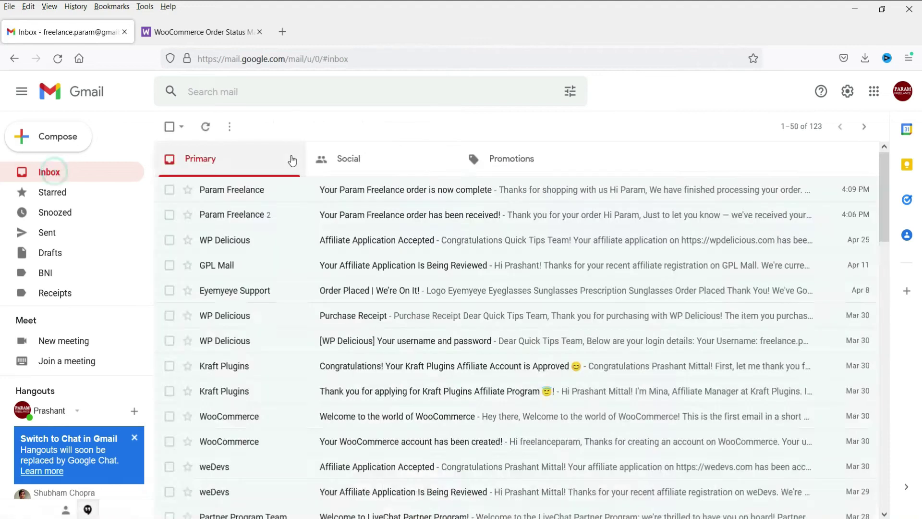
- Examine the WooCommerce Order Status Manager product page, including what is included, the feature list and the sample status screenshots
{"action": "left_click", "coordinate": [202, 32]}
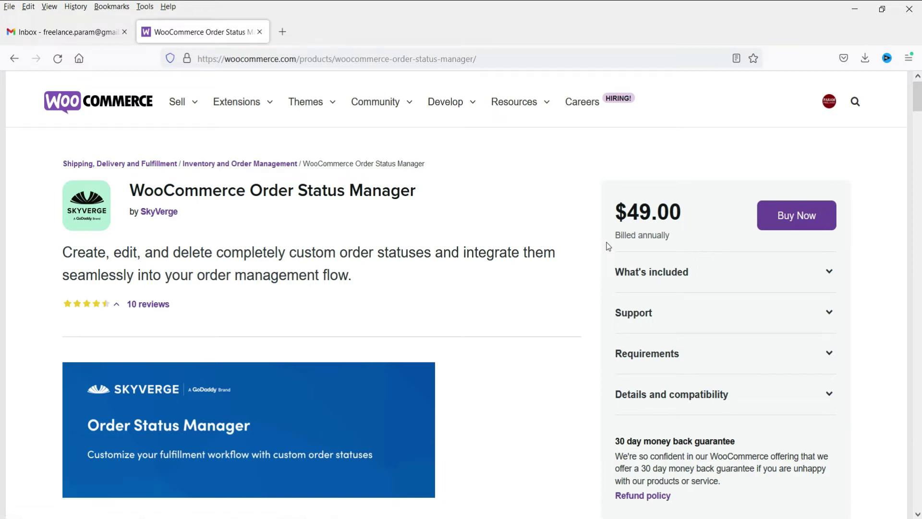
{"action": "left_click", "coordinate": [810, 281]}
{"action": "scroll", "coordinate": [811, 281], "scroll_direction": "down", "scroll_amount": 2}
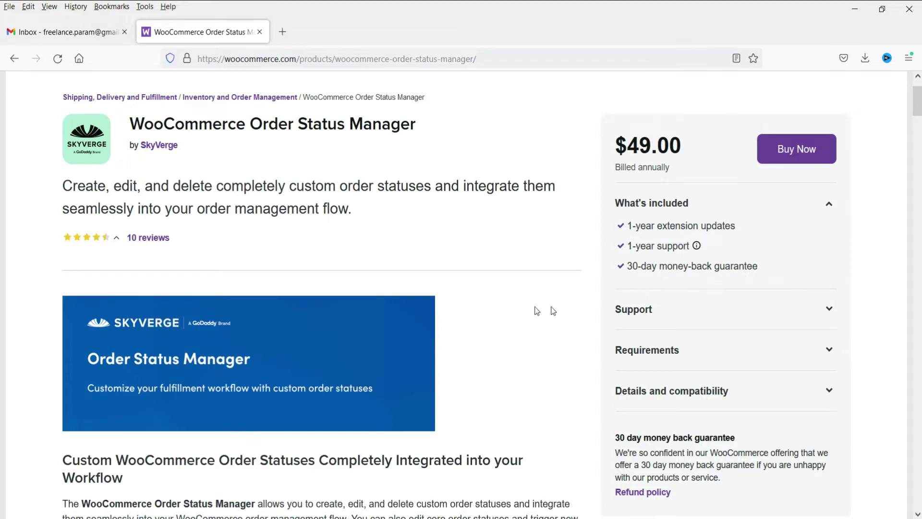
{"action": "scroll", "coordinate": [519, 301], "scroll_direction": "down", "scroll_amount": 5}
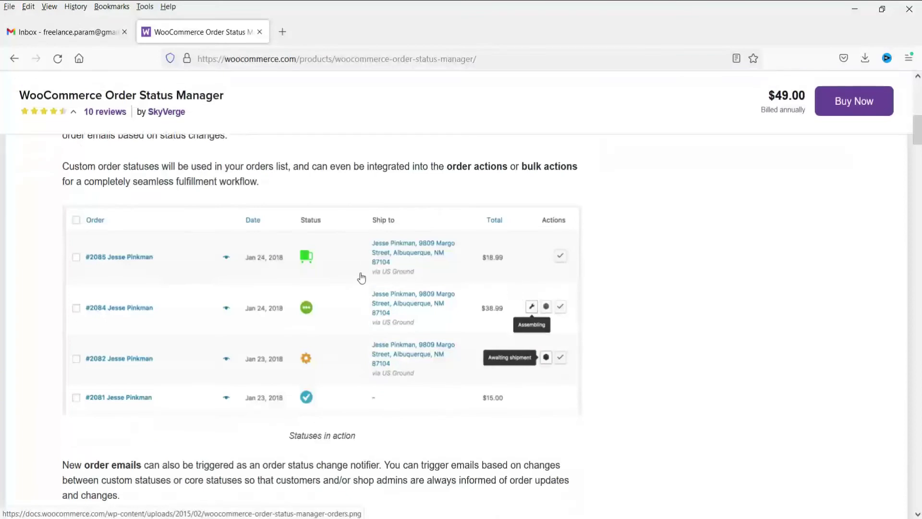
{"action": "scroll", "coordinate": [70, 240], "scroll_direction": "down", "scroll_amount": 6}
{"action": "scroll", "coordinate": [70, 239], "scroll_direction": "down", "scroll_amount": 5}
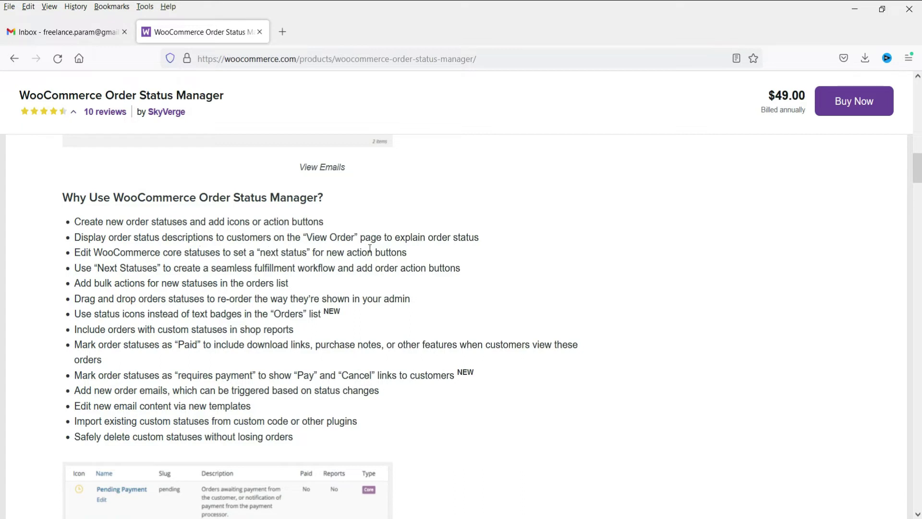
{"action": "left_click_drag", "start_coordinate": [306, 237], "coordinate": [353, 237]}
{"action": "left_click", "coordinate": [421, 249]}
{"action": "scroll", "coordinate": [345, 274], "scroll_direction": "down", "scroll_amount": 5}
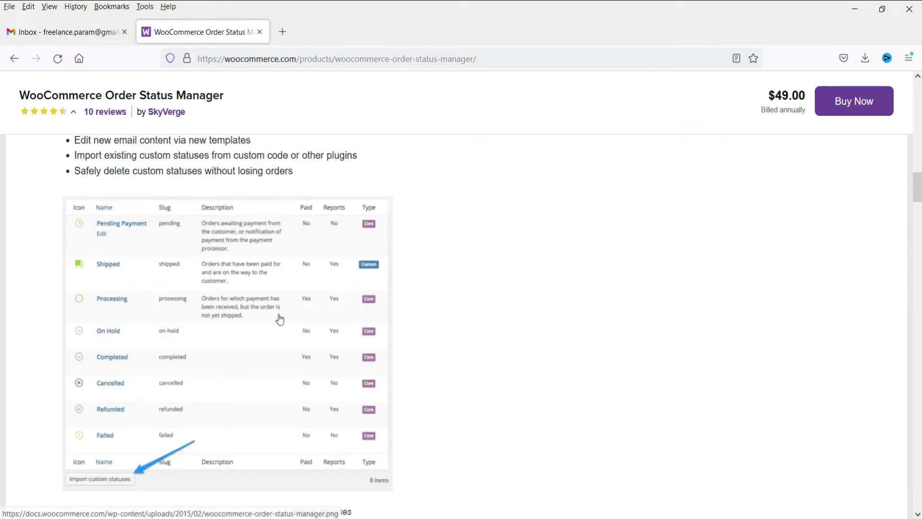
{"action": "scroll", "coordinate": [396, 290], "scroll_direction": "up", "scroll_amount": 9}
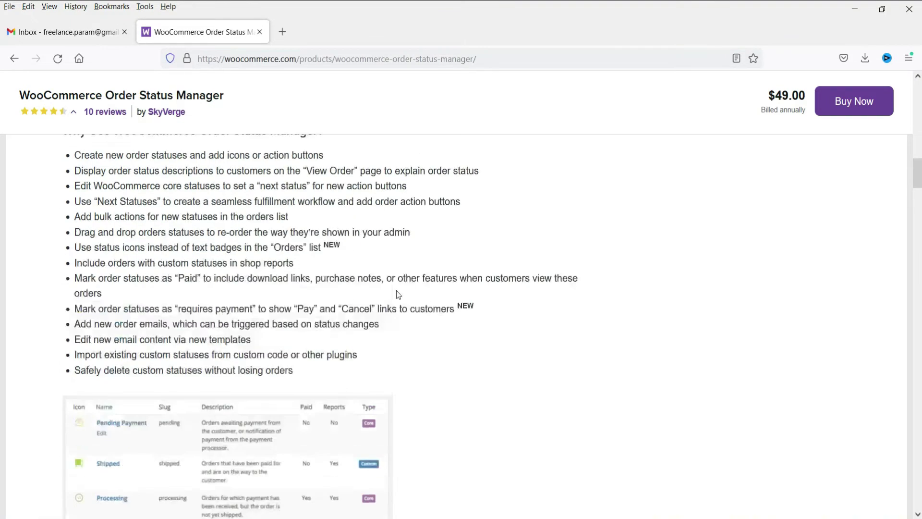
- Switch to the WooCommerce admin window and open the page for adding new plugins
{"action": "key", "text": "alt+Tab"}
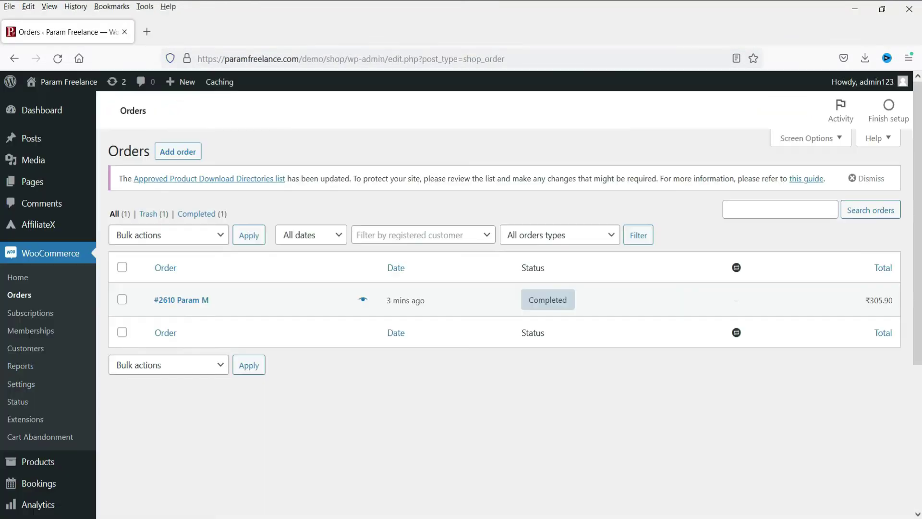
{"action": "scroll", "coordinate": [40, 349], "scroll_direction": "down", "scroll_amount": 2}
{"action": "scroll", "coordinate": [39, 352], "scroll_direction": "down", "scroll_amount": 1}
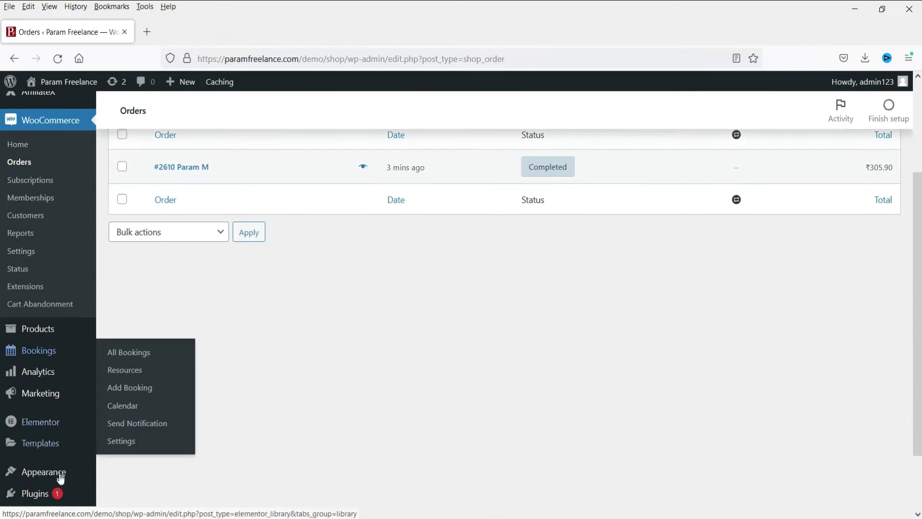
{"action": "mouse_move", "coordinate": [56, 492]}
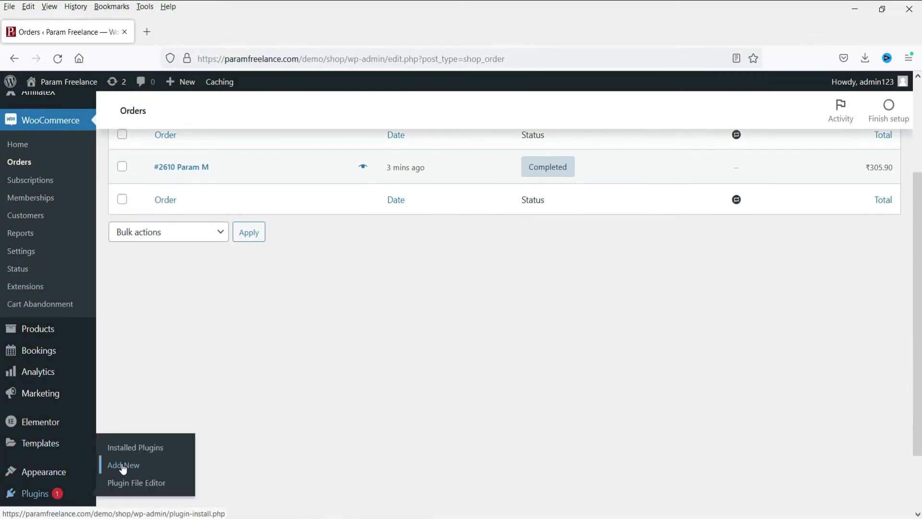
{"action": "scroll", "coordinate": [56, 200], "scroll_direction": "down", "scroll_amount": 1}
{"action": "left_click", "coordinate": [113, 432]}
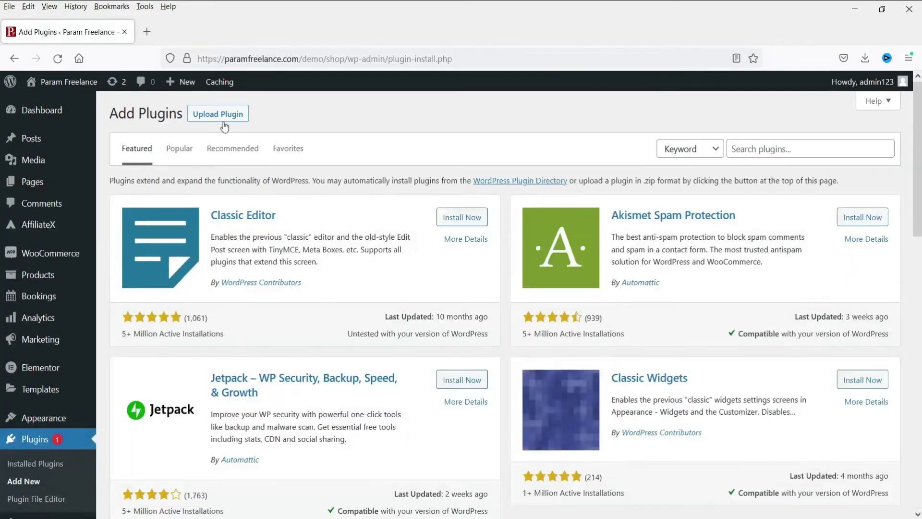
- Upload woocommerce-order-status-manager.1.13.3.zip from the Desktop, then install and activate the plugin
{"action": "left_click", "coordinate": [222, 115]}
{"action": "left_click", "coordinate": [424, 227]}
{"action": "left_click", "coordinate": [195, 140]}
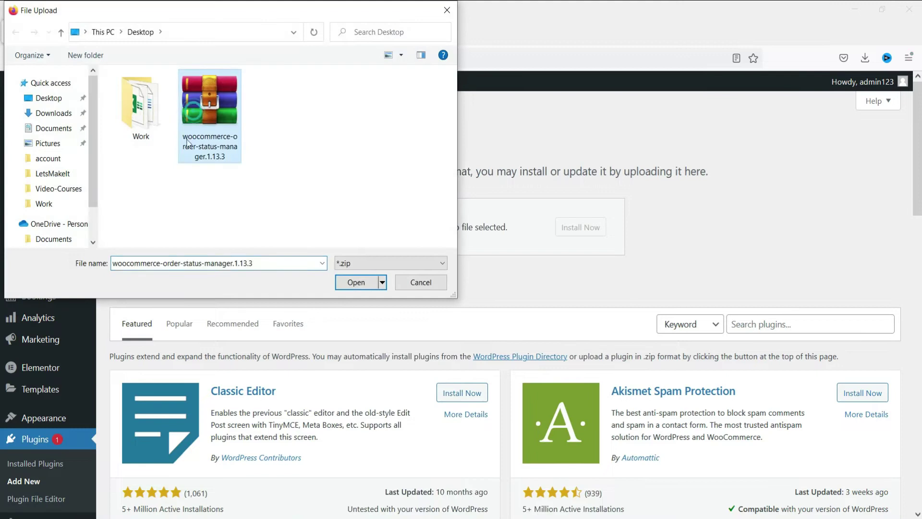
{"action": "left_click", "coordinate": [340, 287]}
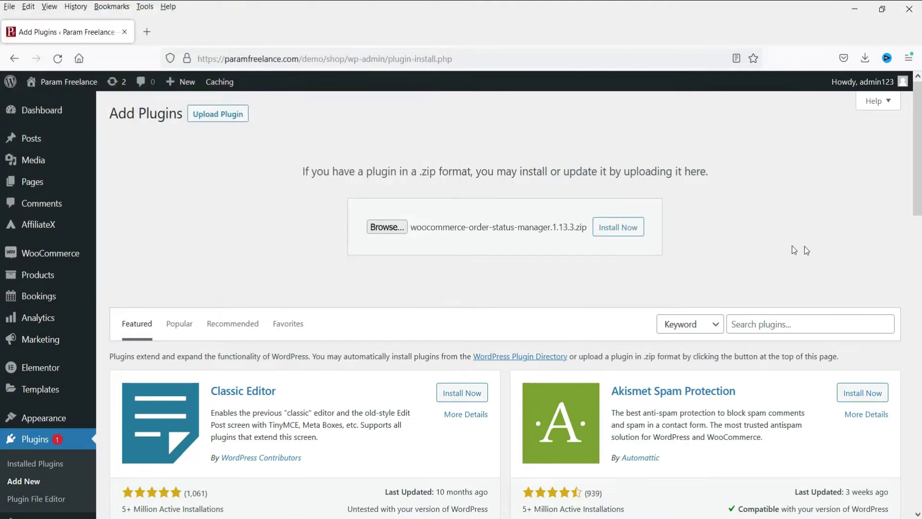
{"action": "left_click", "coordinate": [625, 229]}
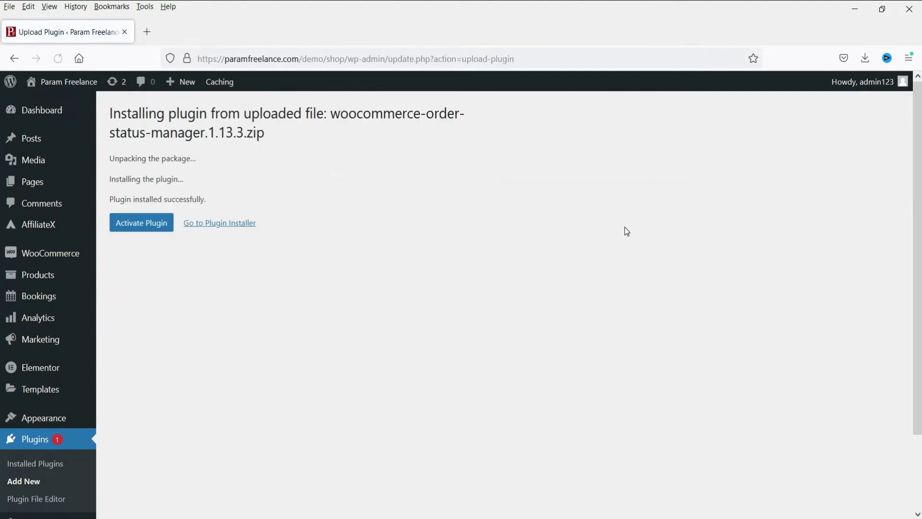
{"action": "left_click", "coordinate": [144, 226]}
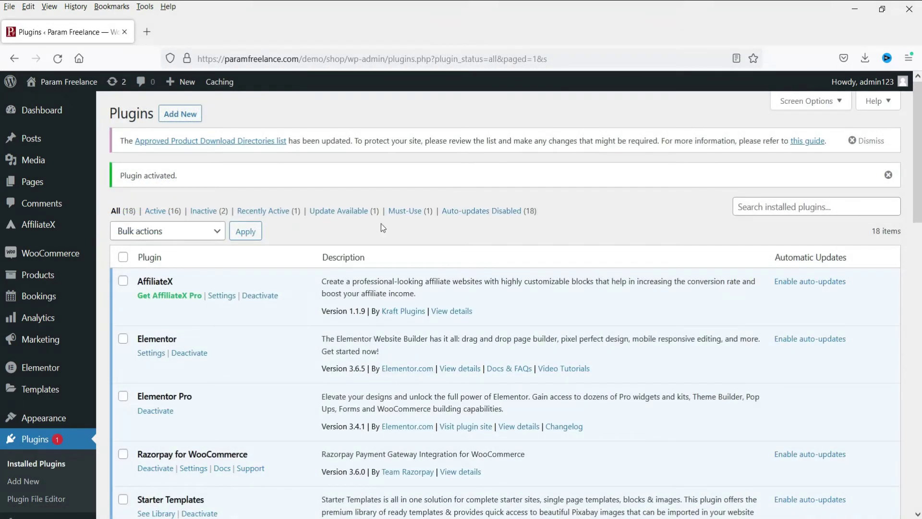
- Open the Order Statuses section of the WooCommerce settings
{"action": "scroll", "coordinate": [385, 220], "scroll_direction": "down", "scroll_amount": 4}
{"action": "mouse_move", "coordinate": [23, 307]}
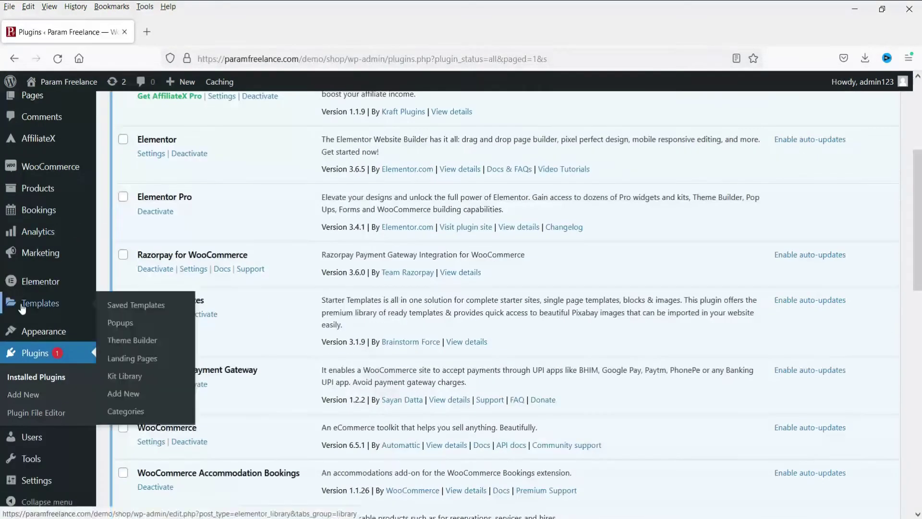
{"action": "mouse_move", "coordinate": [54, 173]}
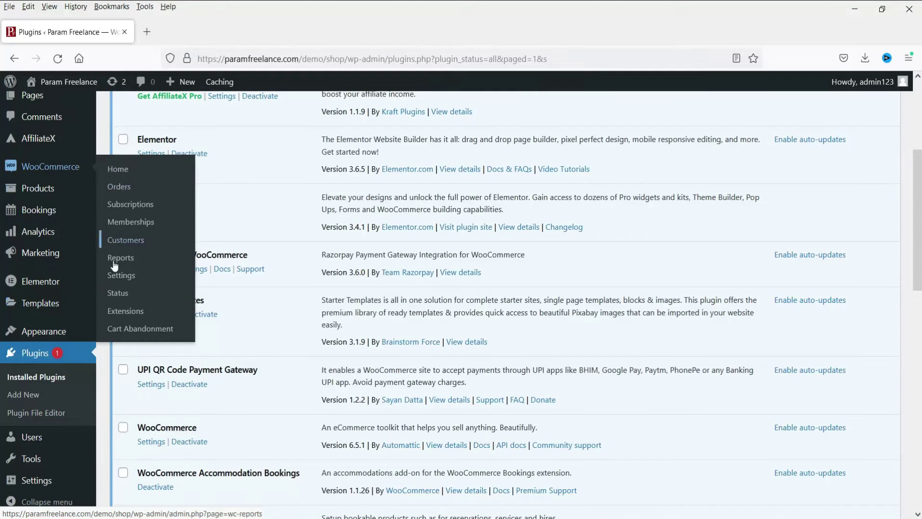
{"action": "left_click", "coordinate": [121, 277]}
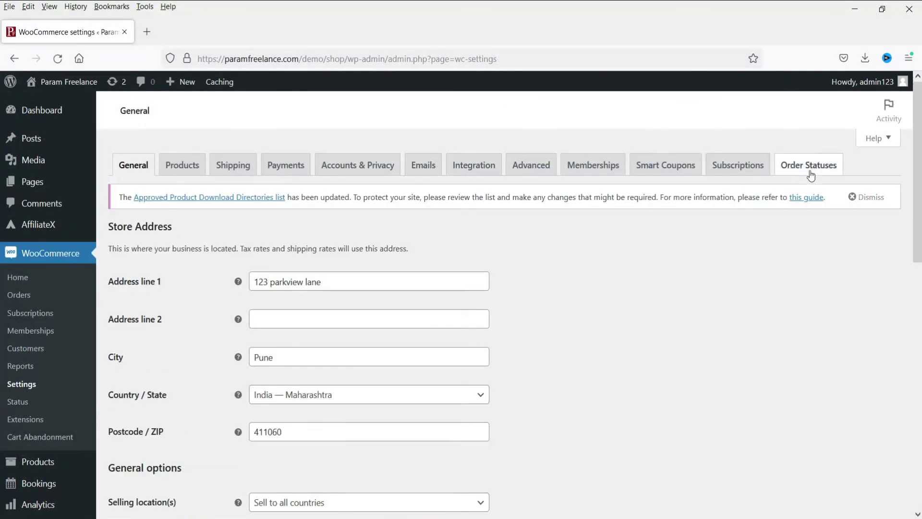
{"action": "left_click", "coordinate": [811, 170]}
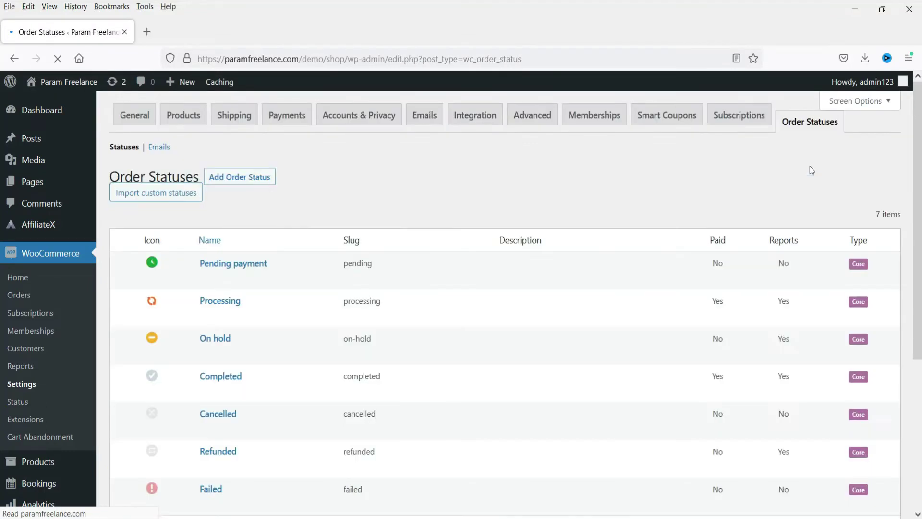
- Look over the core order statuses and open Pending payment for editing to examine its available settings
{"action": "scroll", "coordinate": [466, 273], "scroll_direction": "down", "scroll_amount": 2}
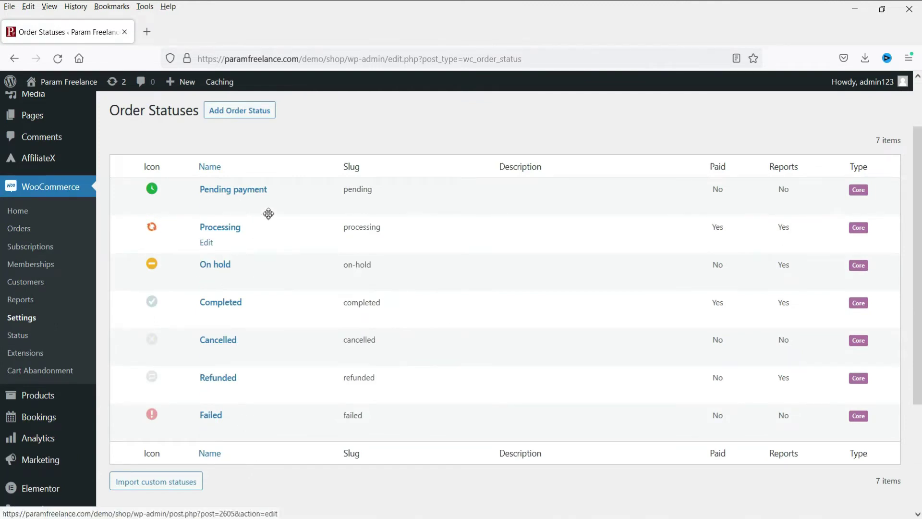
{"action": "mouse_move", "coordinate": [268, 212]}
{"action": "left_click", "coordinate": [209, 208]}
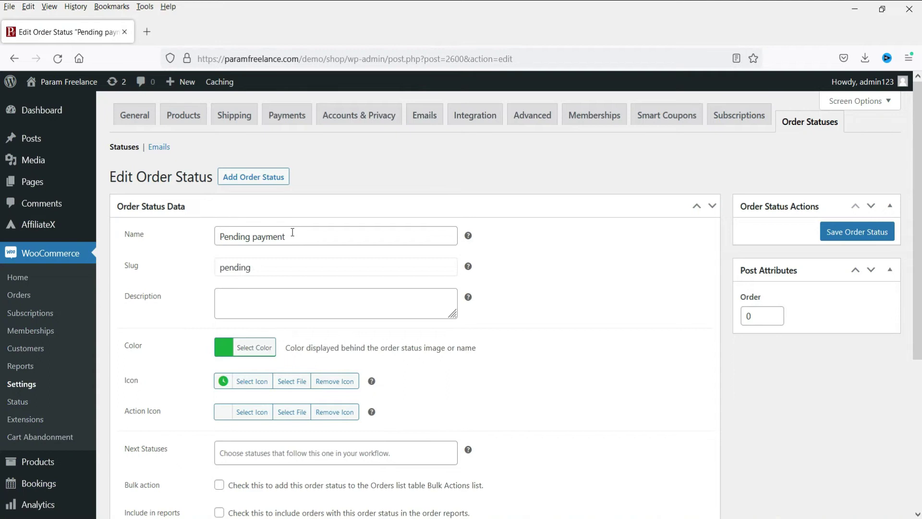
{"action": "scroll", "coordinate": [264, 272], "scroll_direction": "down", "scroll_amount": 3}
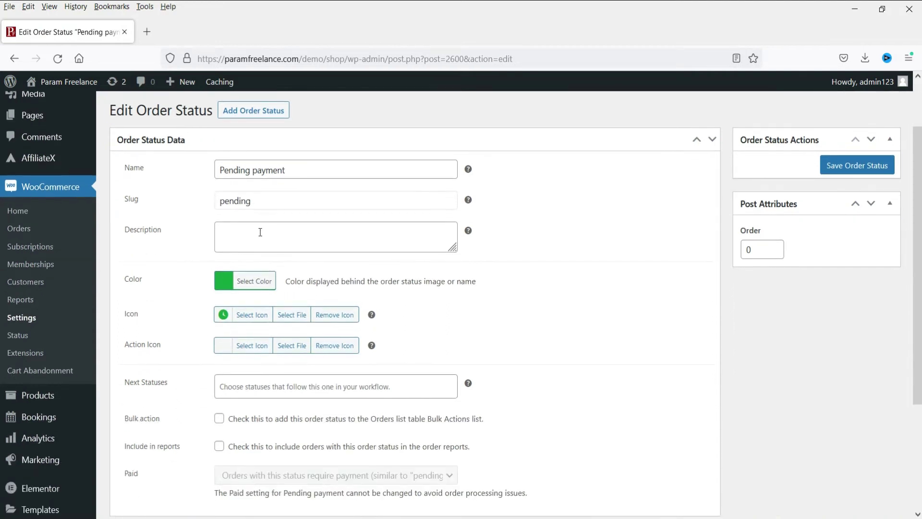
- Change the color of the Pending payment status to a brighter green
{"action": "left_click", "coordinate": [259, 231]}
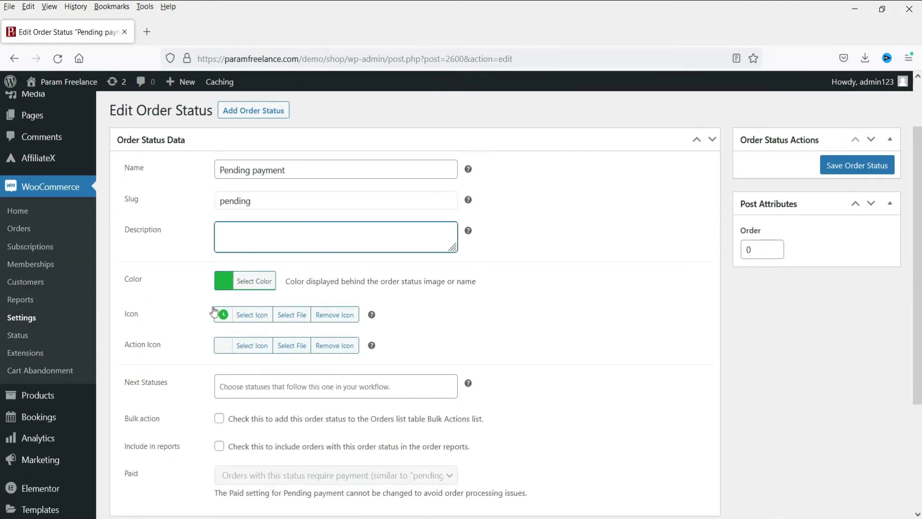
{"action": "left_click", "coordinate": [221, 287]}
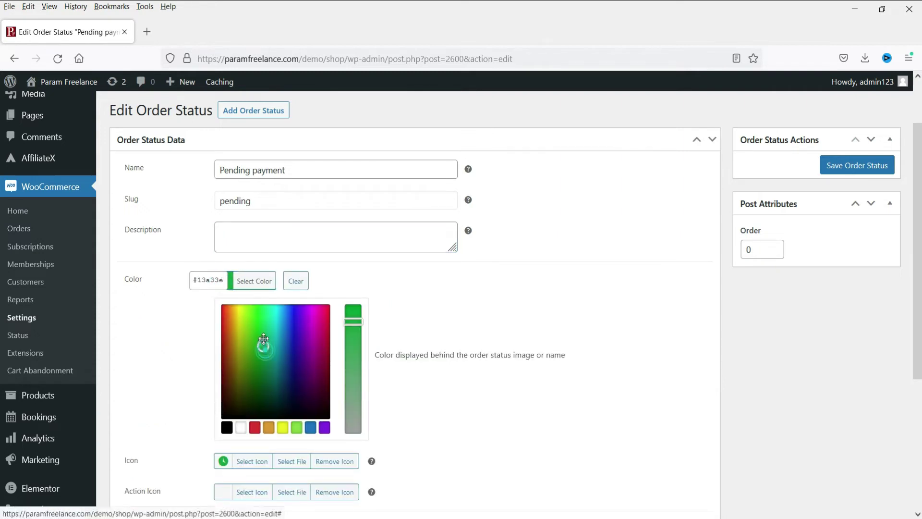
{"action": "left_click_drag", "start_coordinate": [259, 345], "coordinate": [258, 324]}
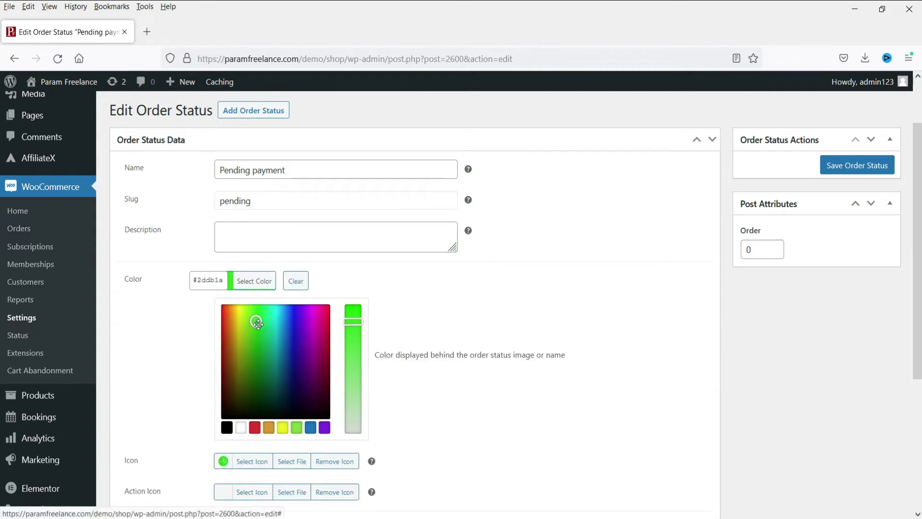
{"action": "left_click", "coordinate": [465, 299]}
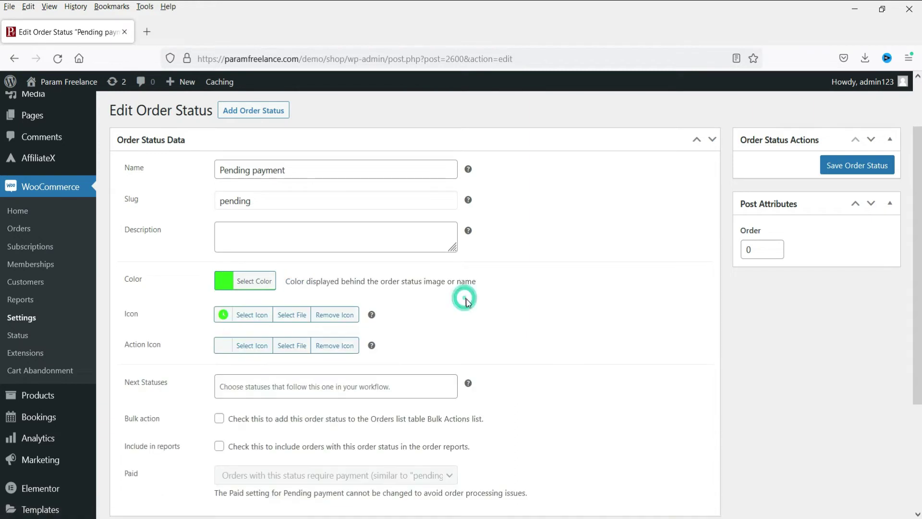
- Examine the available icons and icon packages, the action icon choices and the selectable next statuses for Pending payment
{"action": "left_click", "coordinate": [240, 316]}
{"action": "scroll", "coordinate": [488, 360], "scroll_direction": "down", "scroll_amount": 3}
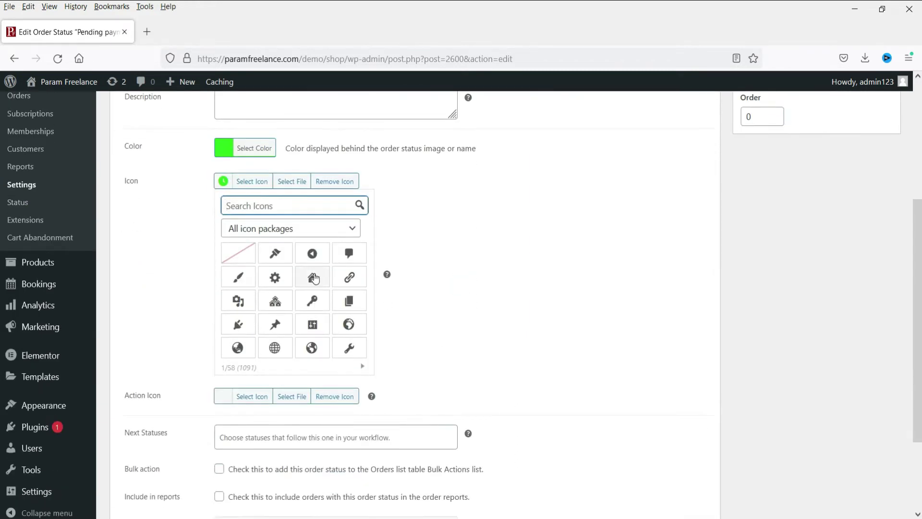
{"action": "scroll", "coordinate": [312, 276], "scroll_direction": "down", "scroll_amount": 2}
{"action": "scroll", "coordinate": [310, 271], "scroll_direction": "up", "scroll_amount": 3}
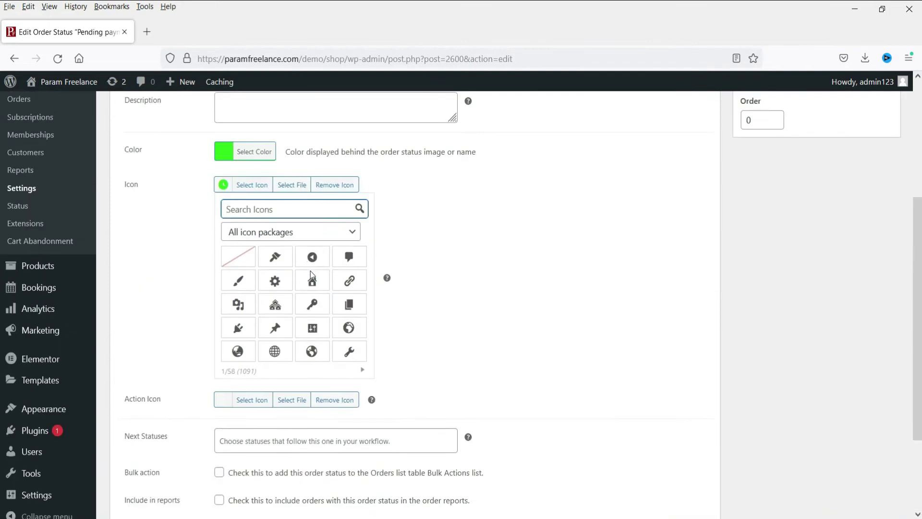
{"action": "left_click", "coordinate": [293, 250]}
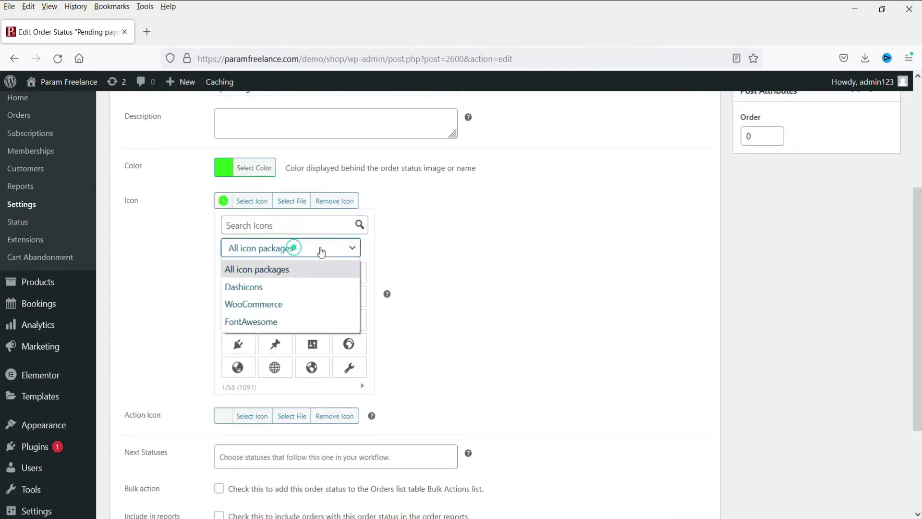
{"action": "left_click", "coordinate": [620, 291]}
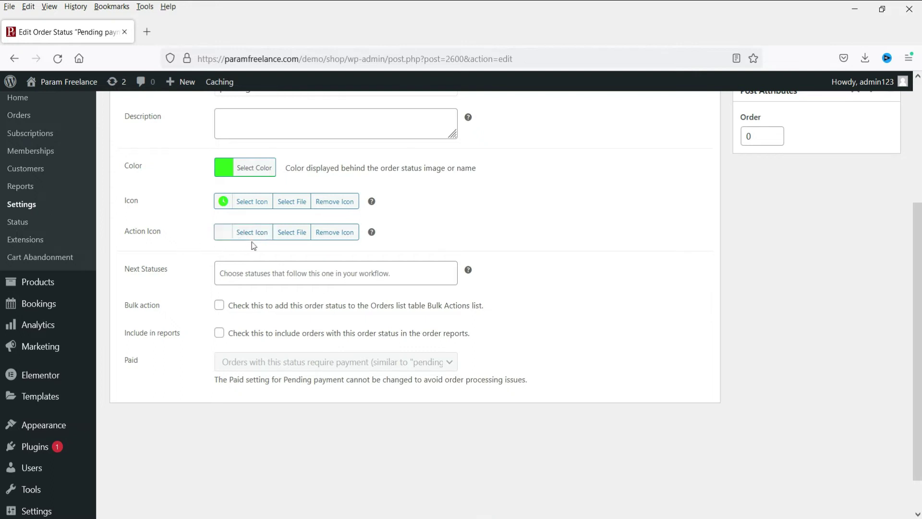
{"action": "left_click", "coordinate": [237, 235]}
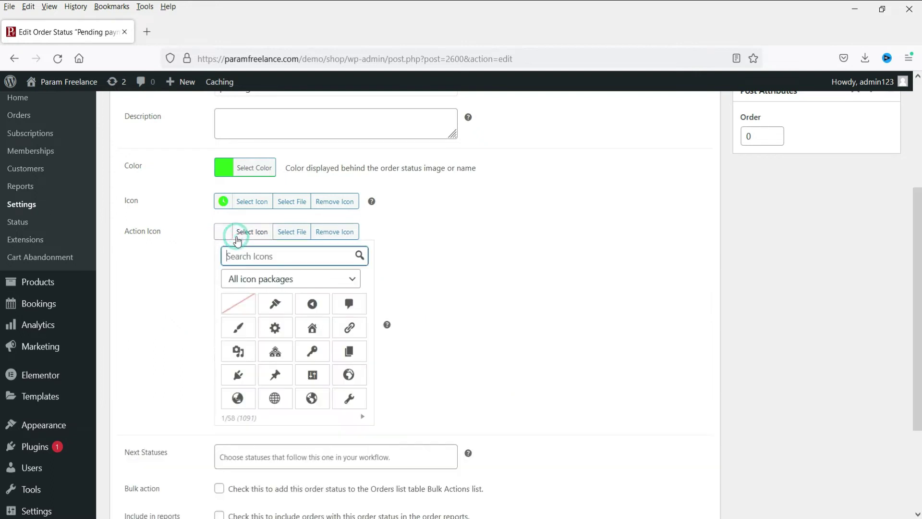
{"action": "left_click", "coordinate": [535, 267]}
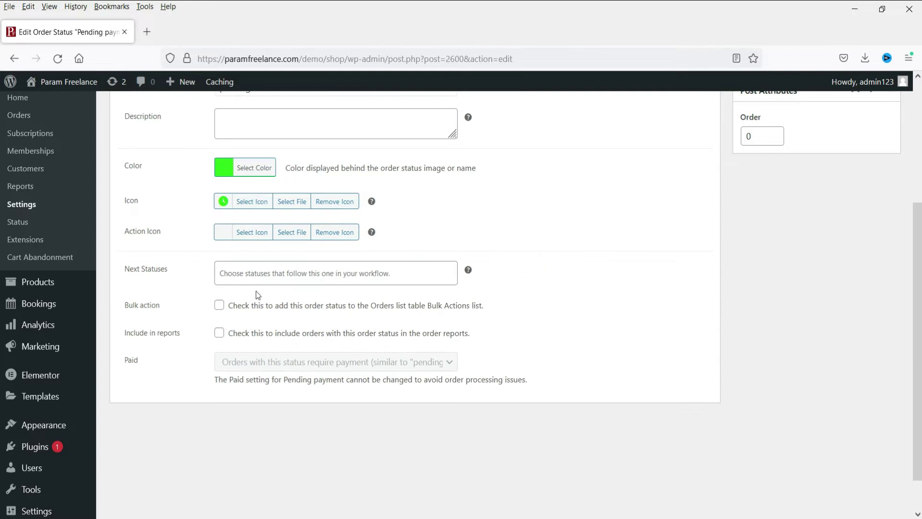
{"action": "left_click", "coordinate": [291, 279]}
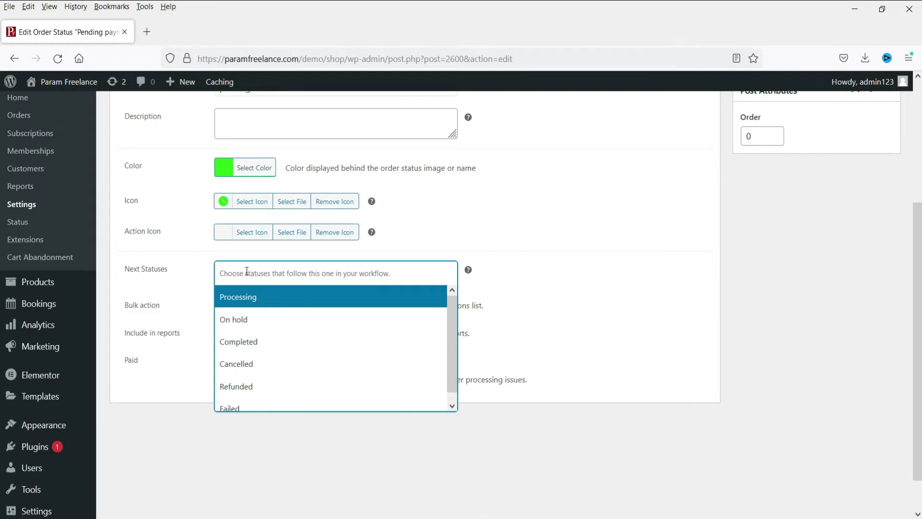
{"action": "left_click", "coordinate": [159, 284]}
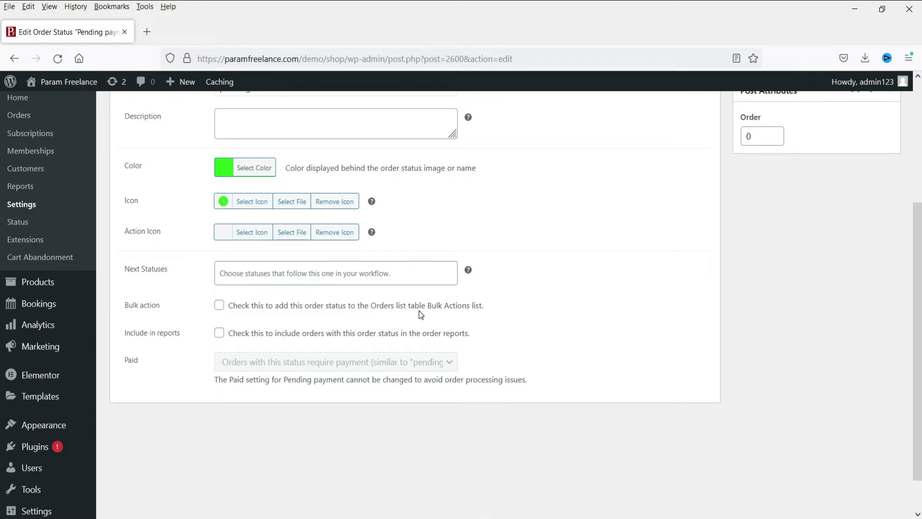
- Save the Pending payment order status and return to the list of order statuses
{"action": "scroll", "coordinate": [223, 363], "scroll_direction": "up", "scroll_amount": 5}
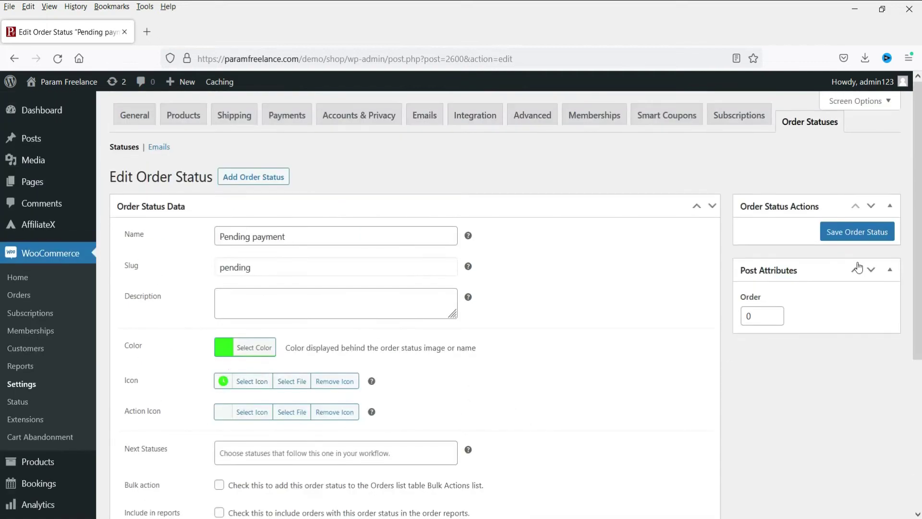
{"action": "left_click", "coordinate": [852, 233]}
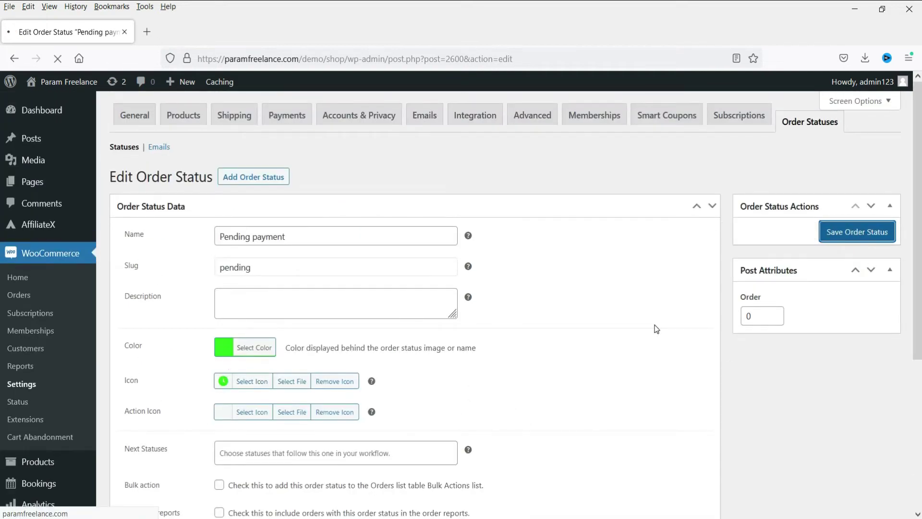
{"action": "left_click", "coordinate": [801, 128]}
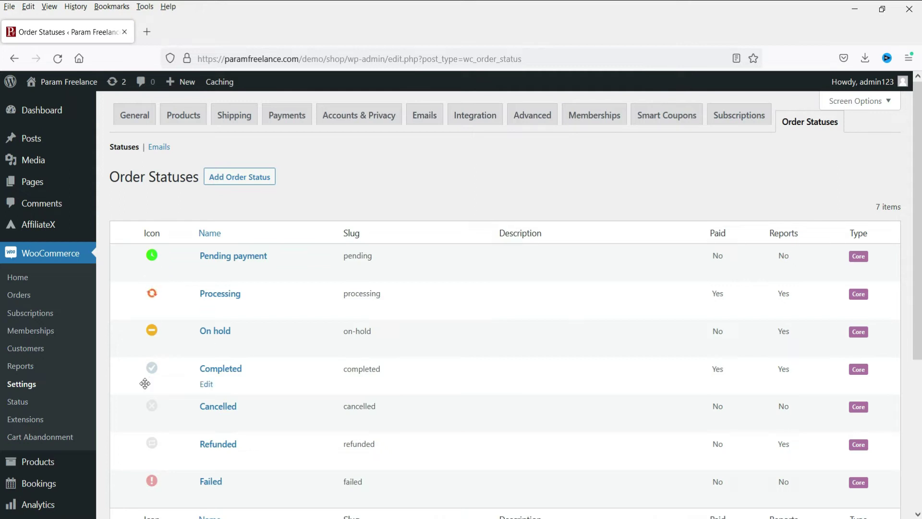
- Set the Cancelled order status color to red, save the status and check it in the order statuses list
{"action": "scroll", "coordinate": [205, 384], "scroll_direction": "down", "scroll_amount": 2}
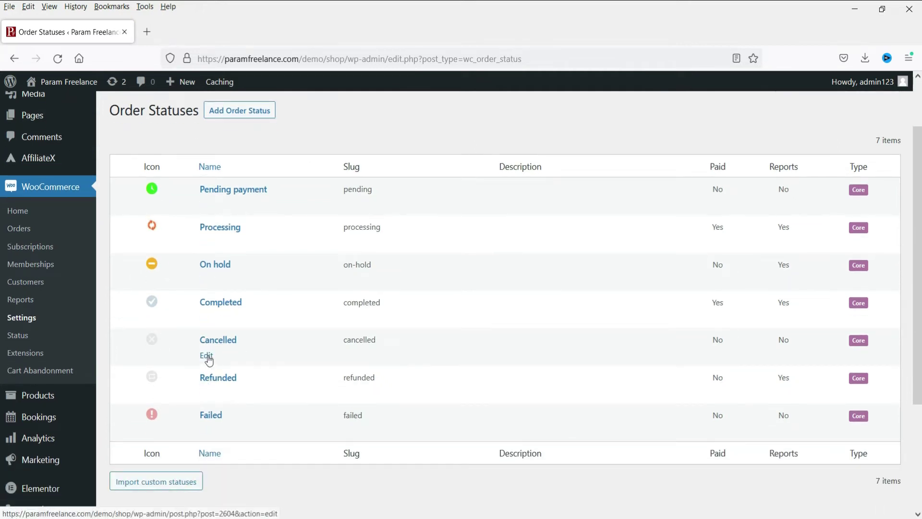
{"action": "left_click", "coordinate": [209, 359]}
{"action": "scroll", "coordinate": [366, 313], "scroll_direction": "down", "scroll_amount": 4}
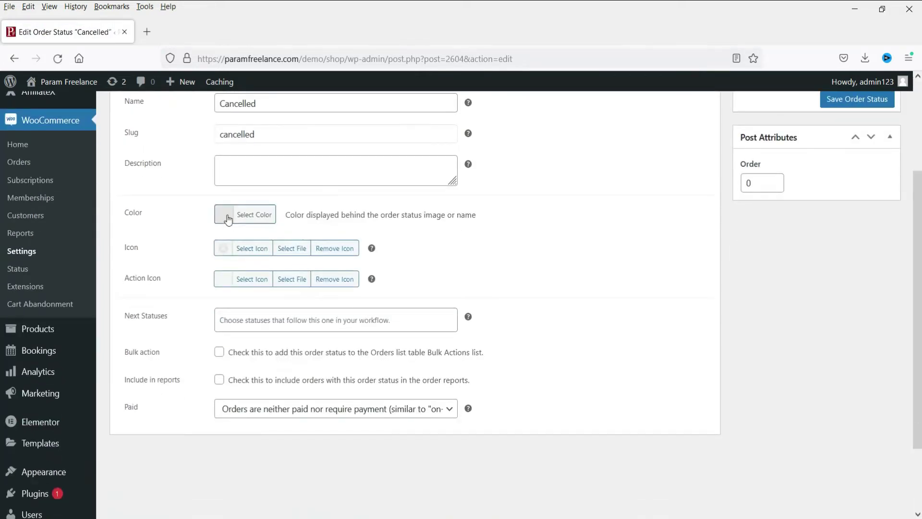
{"action": "left_click", "coordinate": [228, 219]}
{"action": "left_click", "coordinate": [353, 249]}
{"action": "scroll", "coordinate": [911, 323], "scroll_direction": "up", "scroll_amount": 3}
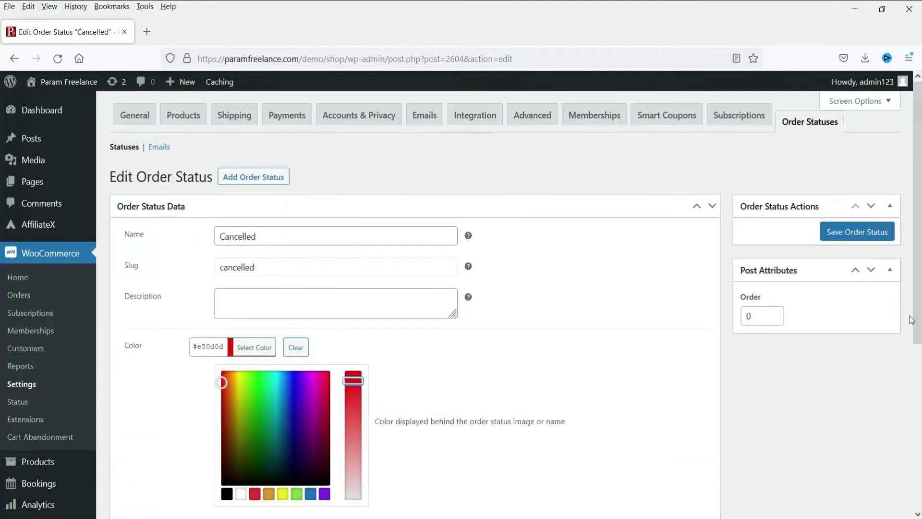
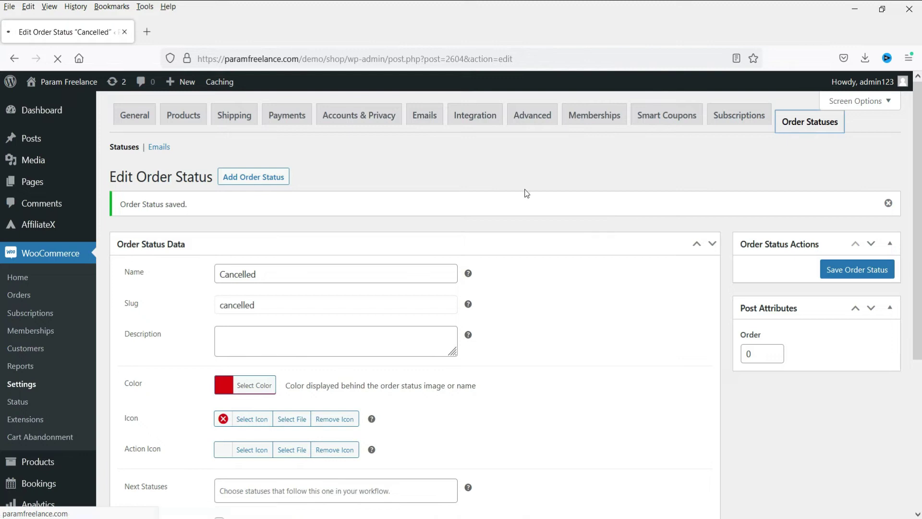
{"action": "scroll", "coordinate": [189, 349], "scroll_direction": "down", "scroll_amount": 2}
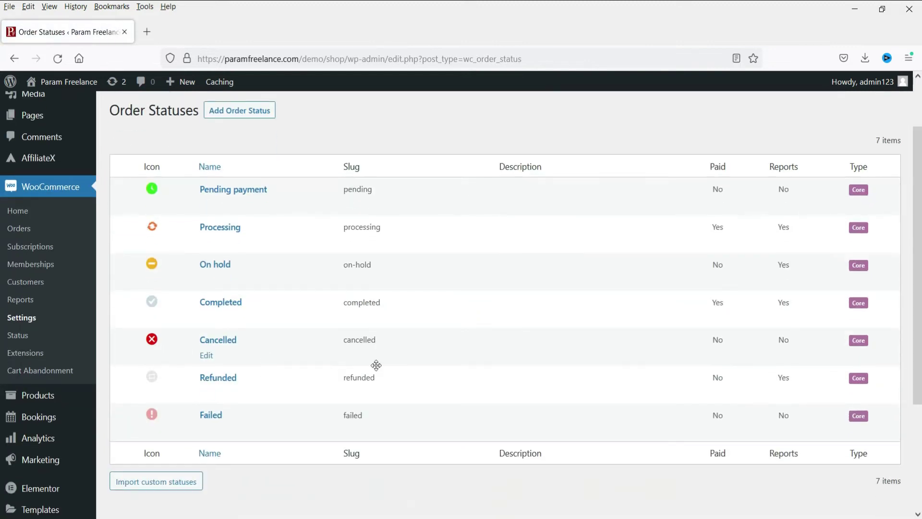
{"action": "scroll", "coordinate": [375, 370], "scroll_direction": "up", "scroll_amount": 2}
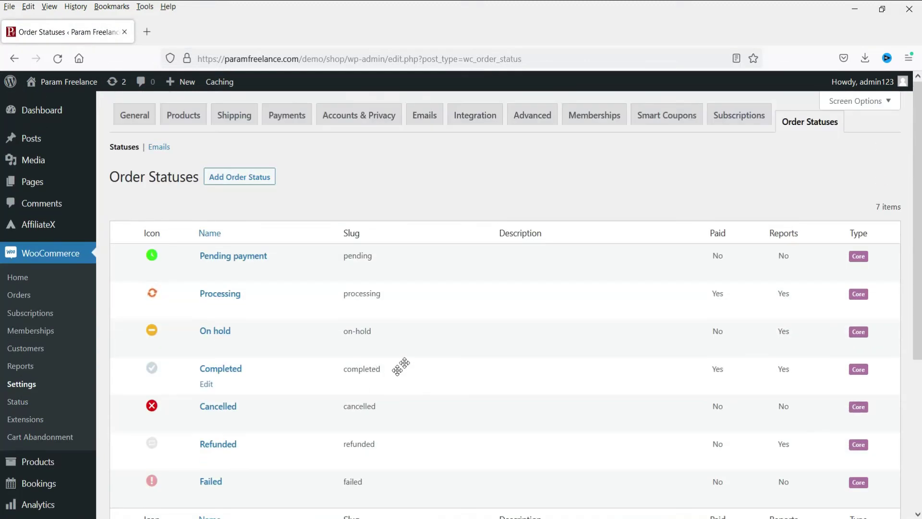
- Add an order status named Product Shipped with slug shipped and description "Your Product has been shipped. You will receive it soon."
{"action": "left_click", "coordinate": [242, 178]}
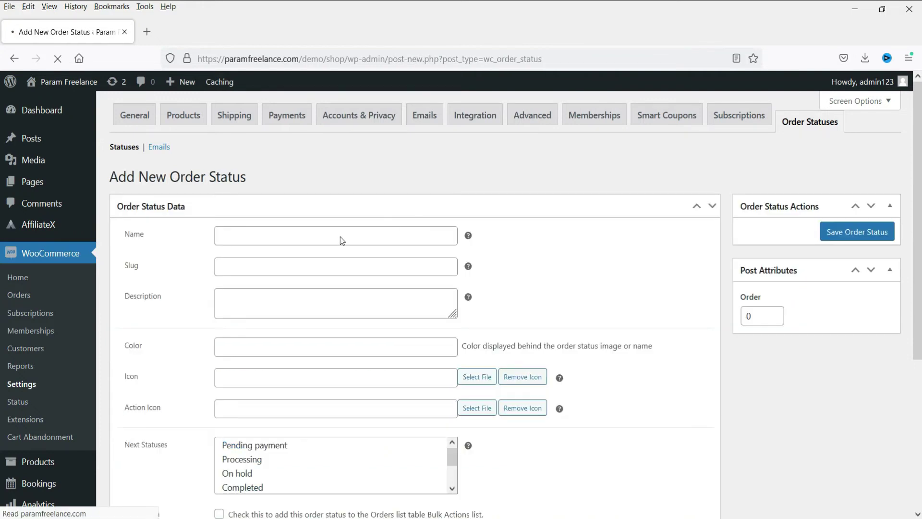
{"action": "left_click", "coordinate": [328, 236]}
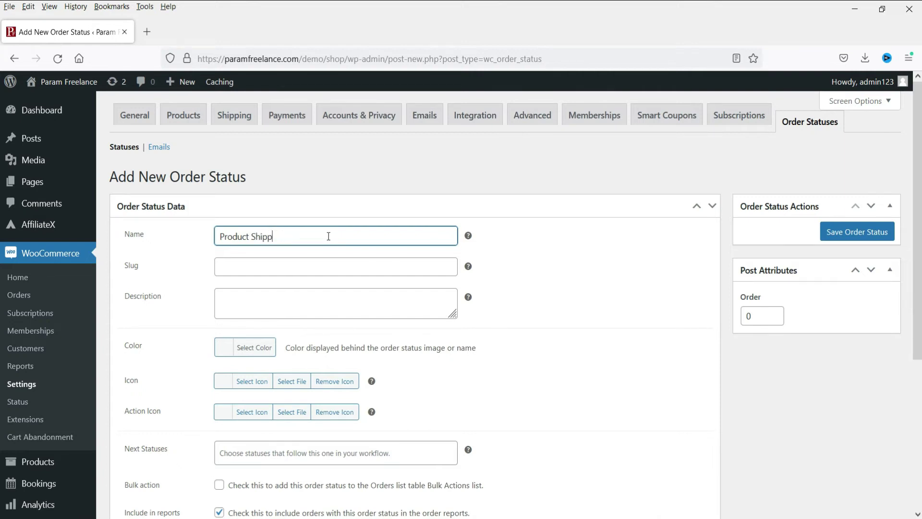
{"action": "left_click", "coordinate": [315, 267]}
{"action": "type", "text": "shipped"}
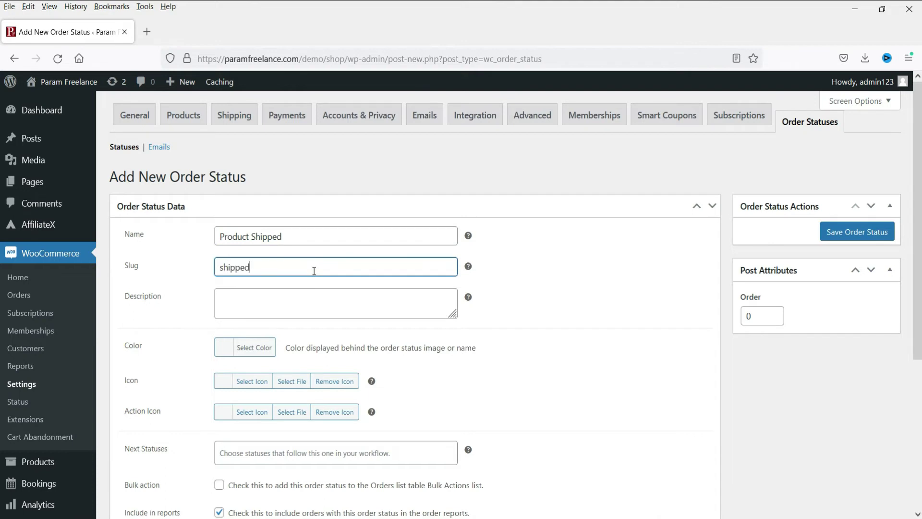
{"action": "left_click", "coordinate": [325, 299]}
{"action": "type", "text": "YOur r Produ"}
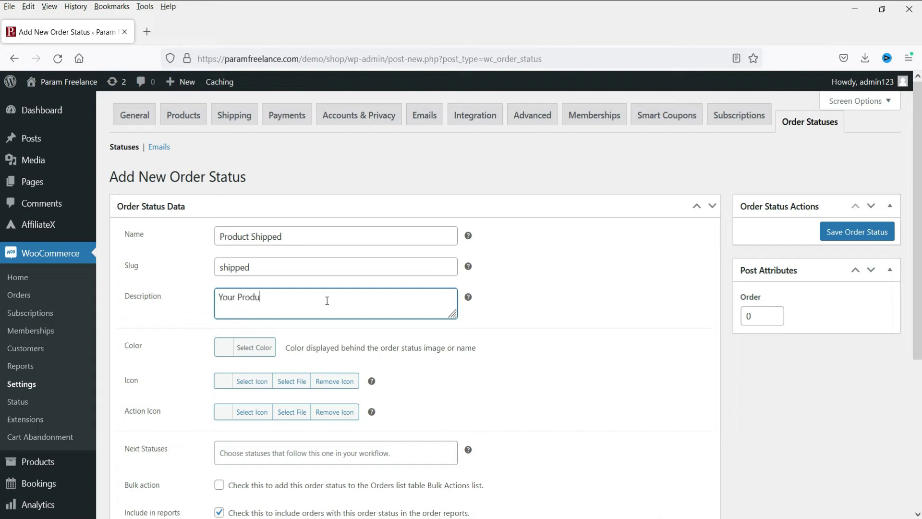
{"action": "type", "text": "ct has been shipped. You will receive it soon."}
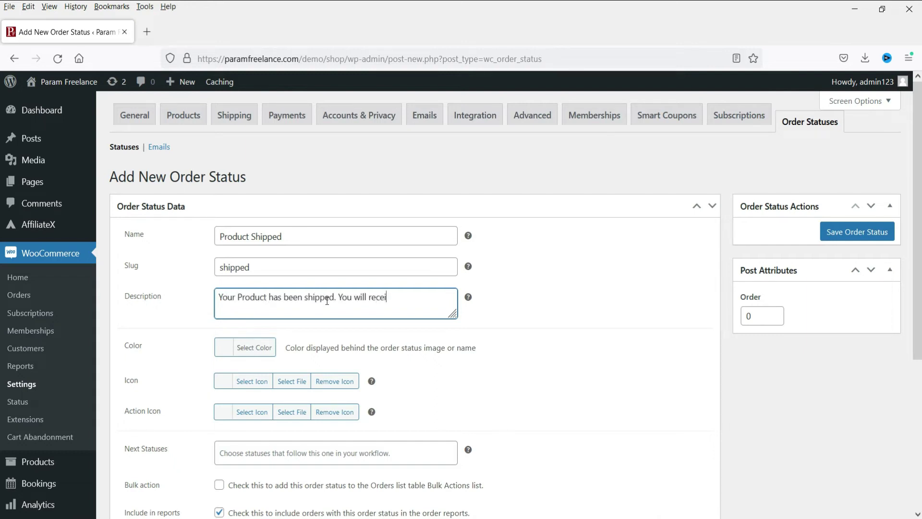
- Set the color of the Product Shipped status to yellow, #e1ef21
{"action": "left_click", "coordinate": [221, 352]}
{"action": "scroll", "coordinate": [257, 379], "scroll_direction": "down", "scroll_amount": 3}
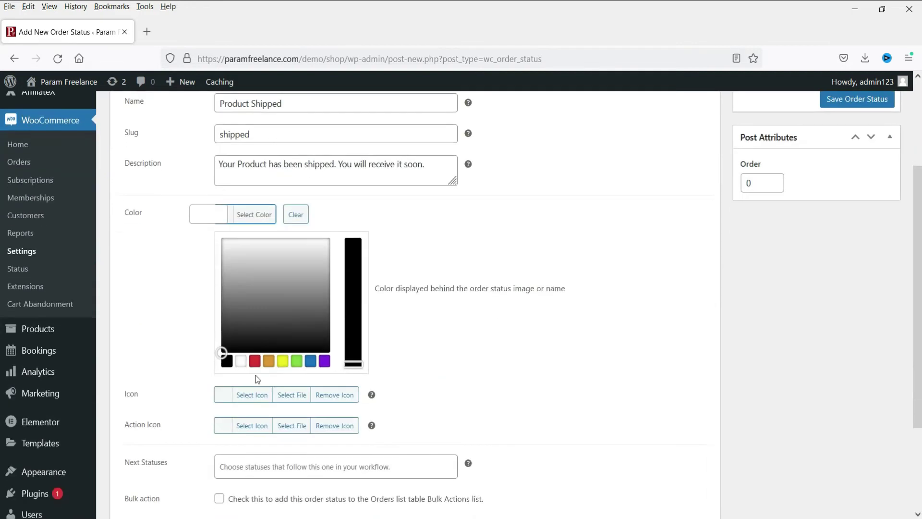
{"action": "left_click", "coordinate": [283, 361]}
{"action": "left_click_drag", "start_coordinate": [241, 259], "coordinate": [238, 249]}
{"action": "left_click", "coordinate": [188, 254]}
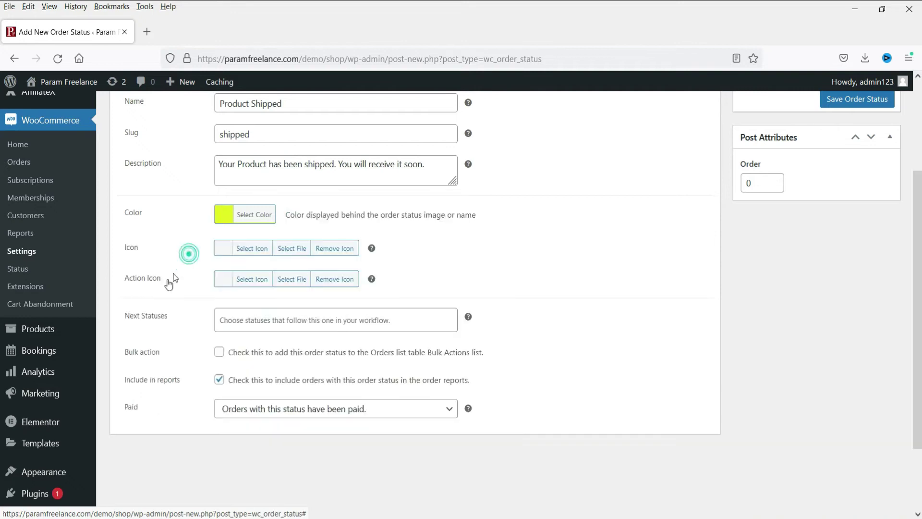
- Choose the airplane icon from the second page of icons for the Product Shipped status
{"action": "left_click", "coordinate": [250, 248]}
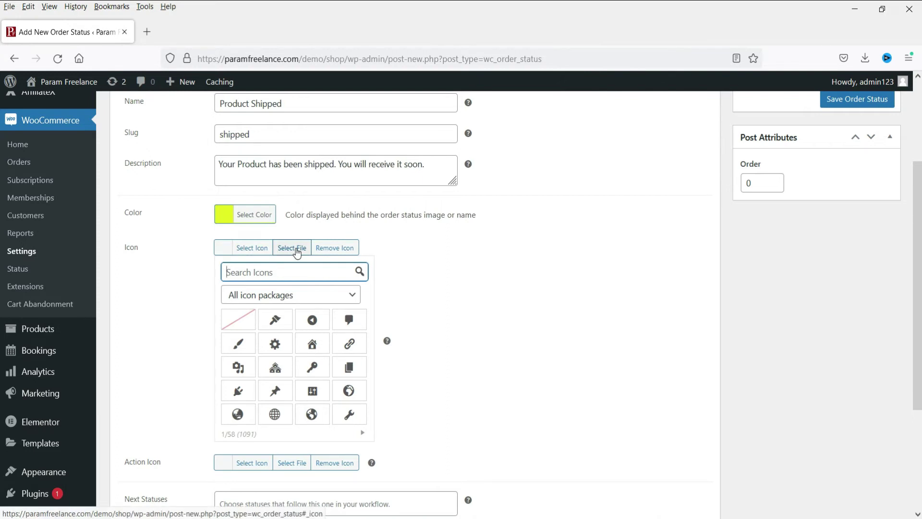
{"action": "scroll", "coordinate": [305, 381], "scroll_direction": "down", "scroll_amount": 2}
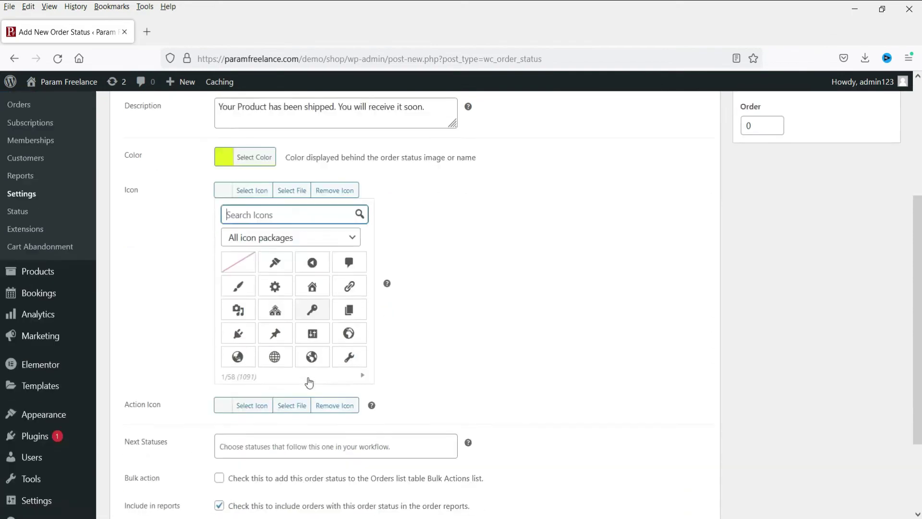
{"action": "left_click", "coordinate": [362, 368]}
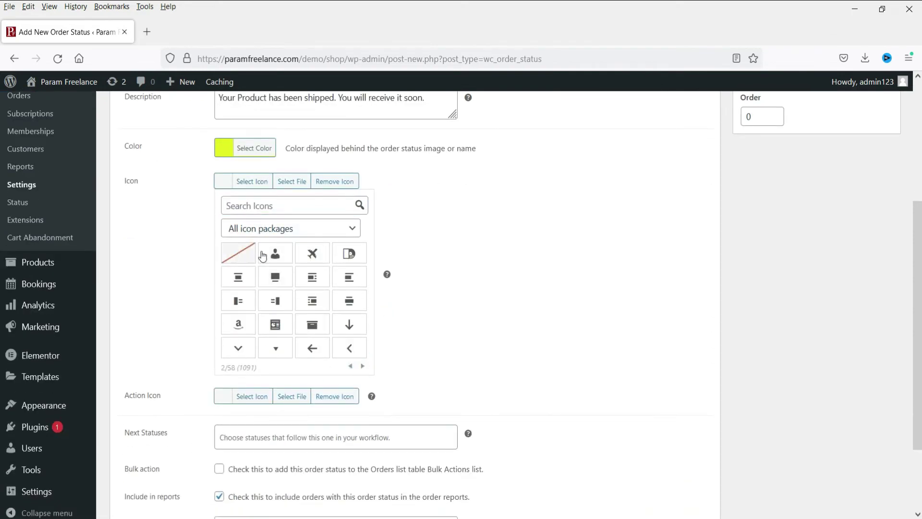
{"action": "left_click", "coordinate": [313, 261]}
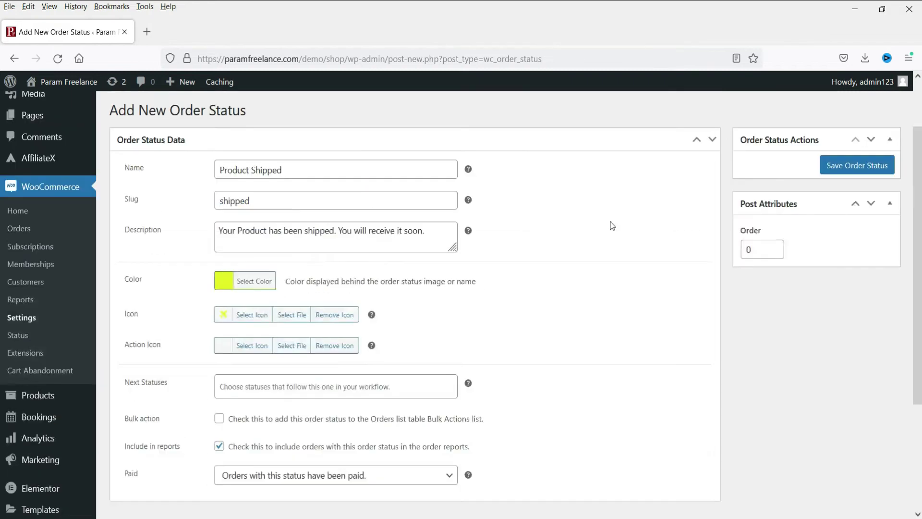
- Save the Product Shipped order status and check its entry in the order statuses list
{"action": "left_click", "coordinate": [858, 166]}
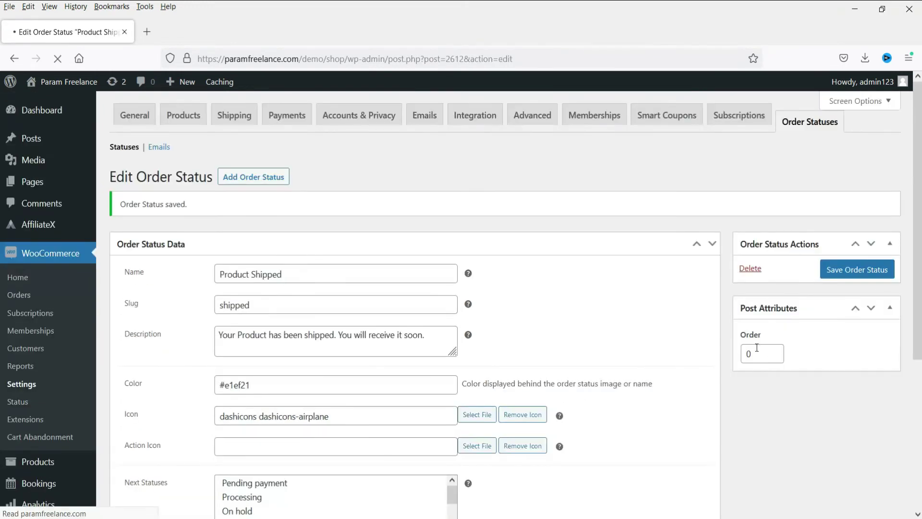
{"action": "left_click", "coordinate": [812, 123]}
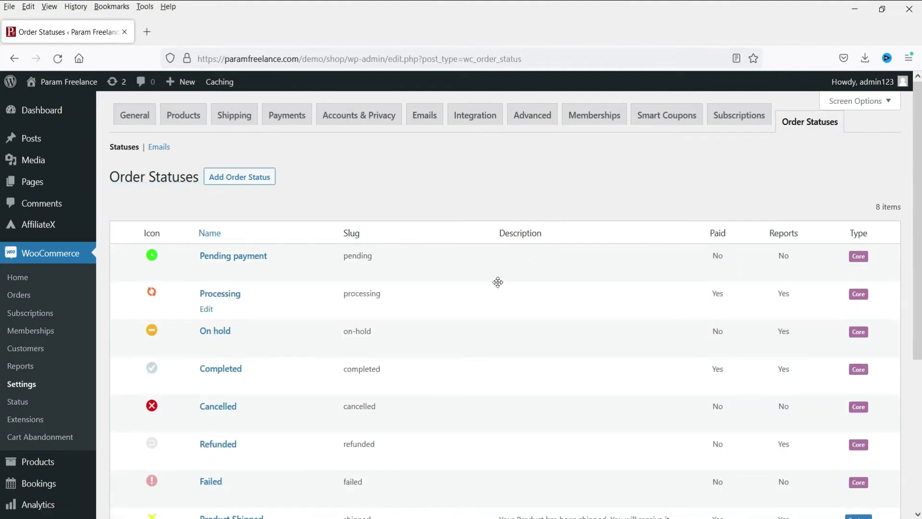
{"action": "scroll", "coordinate": [497, 281], "scroll_direction": "down", "scroll_amount": 2}
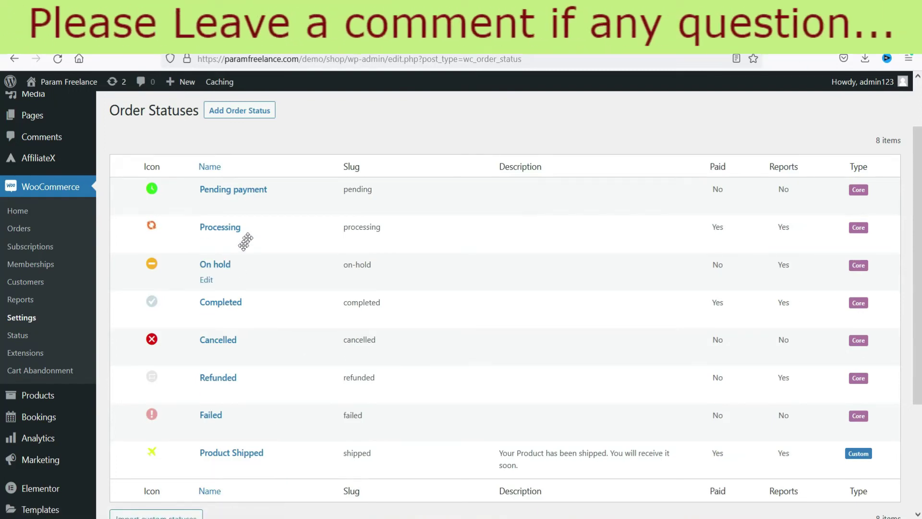
- Move the Product Shipped status between On hold and Completed and review the reordered statuses list
{"action": "left_click_drag", "start_coordinate": [290, 455], "coordinate": [288, 295]}
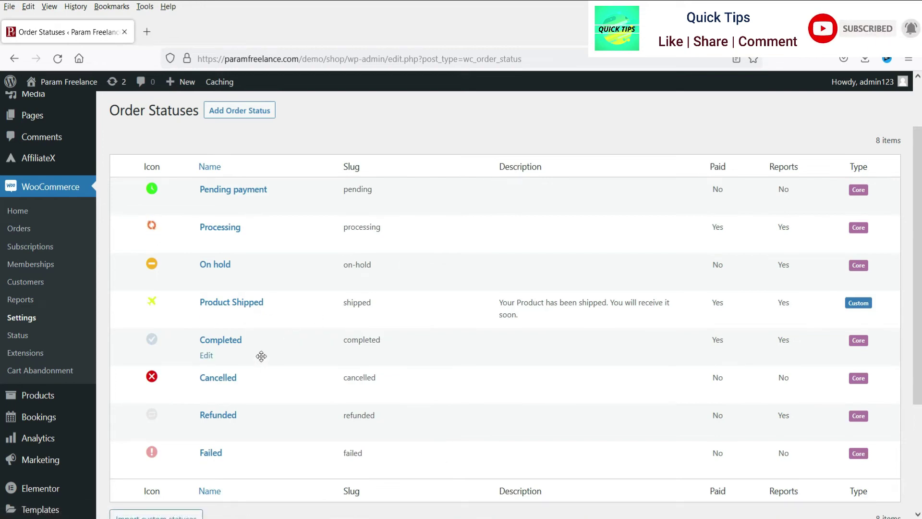
{"action": "scroll", "coordinate": [351, 254], "scroll_direction": "down", "scroll_amount": 3}
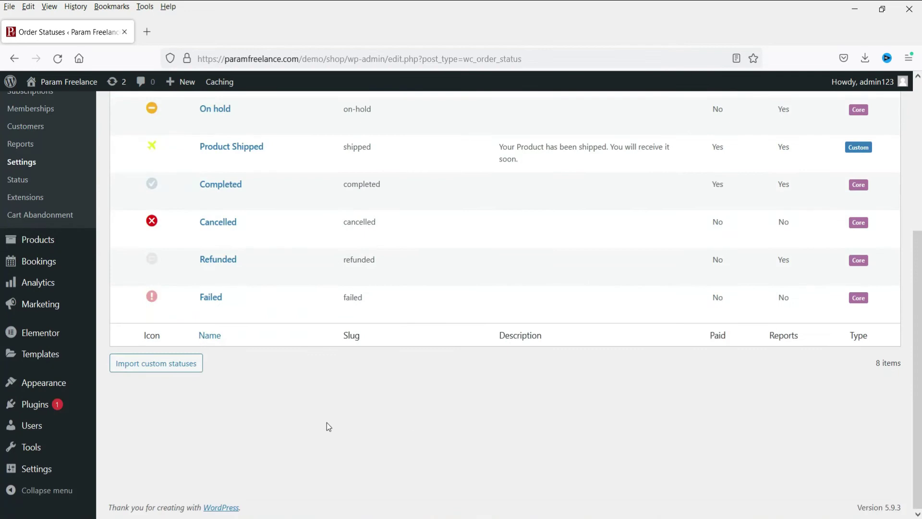
{"action": "scroll", "coordinate": [329, 426], "scroll_direction": "up", "scroll_amount": 5}
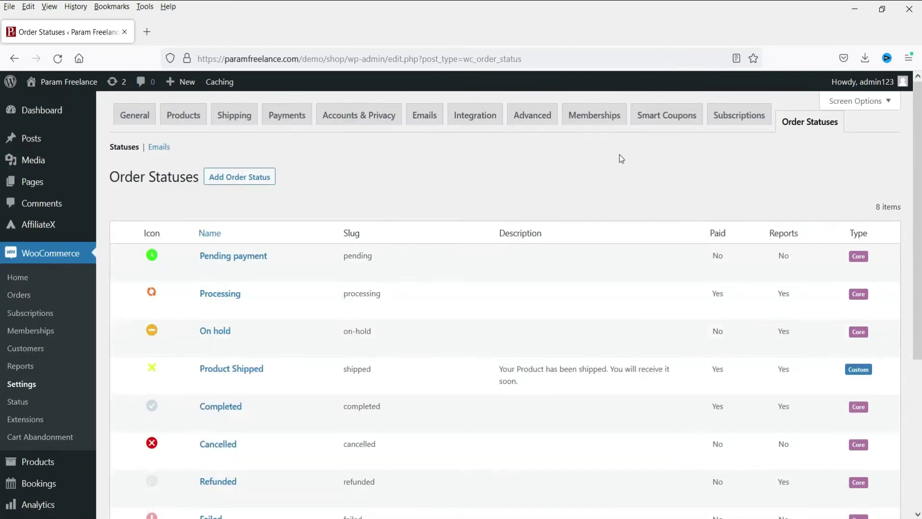
- Switch to the storefront in the other browser and add the Printed Dark Blue Tshirt to the cart from the shop's products
{"action": "key", "text": "alt+Tab"}
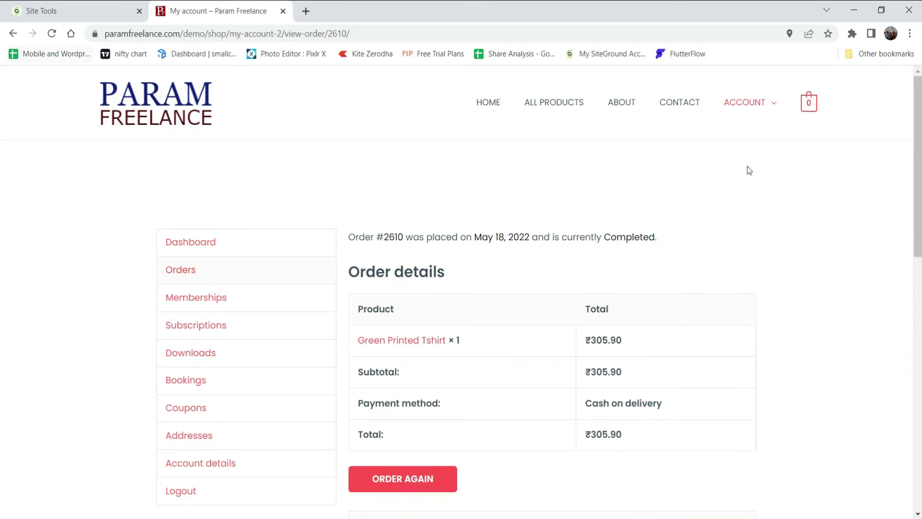
{"action": "left_click", "coordinate": [572, 105]}
{"action": "scroll", "coordinate": [770, 231], "scroll_direction": "down", "scroll_amount": 5}
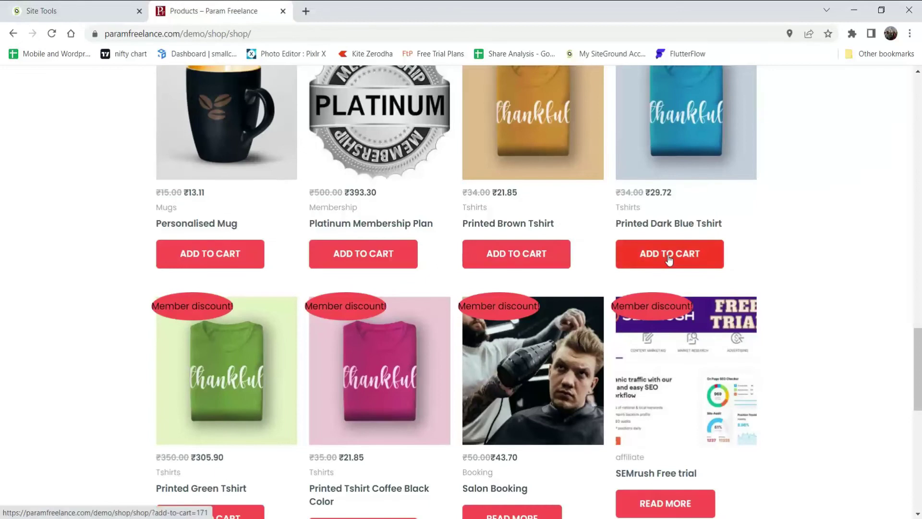
{"action": "left_click", "coordinate": [669, 260]}
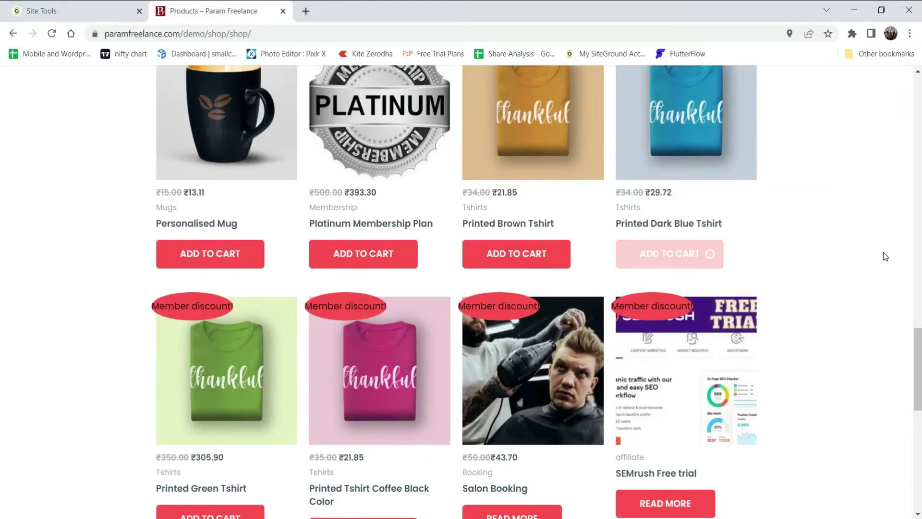
{"action": "scroll", "coordinate": [881, 255], "scroll_direction": "up", "scroll_amount": 10}
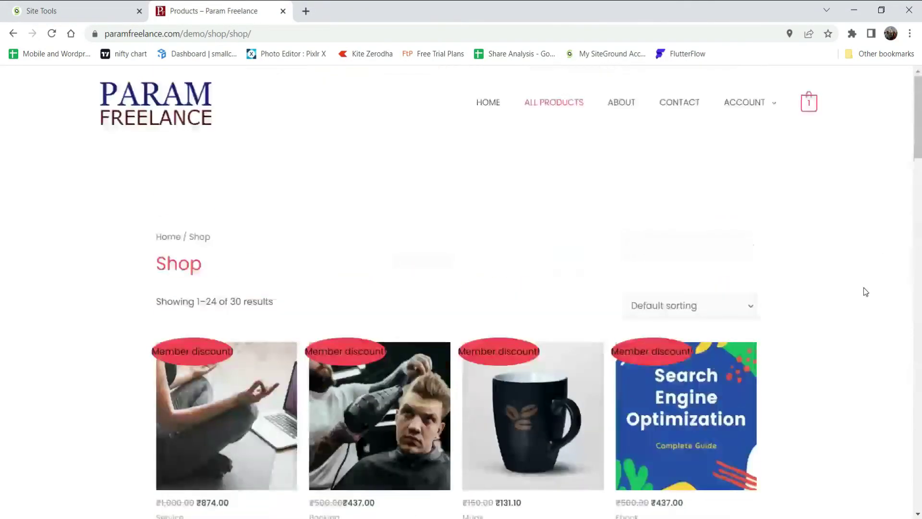
- Check out the cart and place the order with the prefilled billing details
{"action": "left_click", "coordinate": [807, 110]}
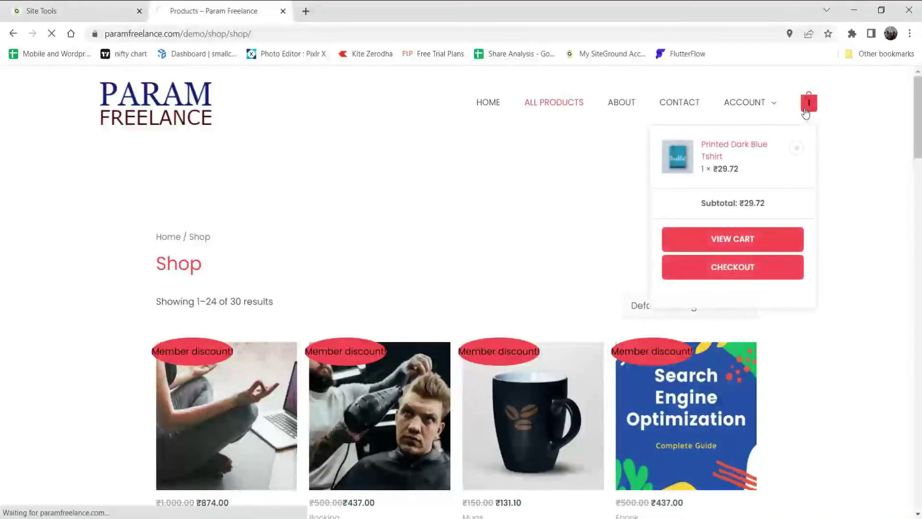
{"action": "scroll", "coordinate": [858, 391], "scroll_direction": "down", "scroll_amount": 1}
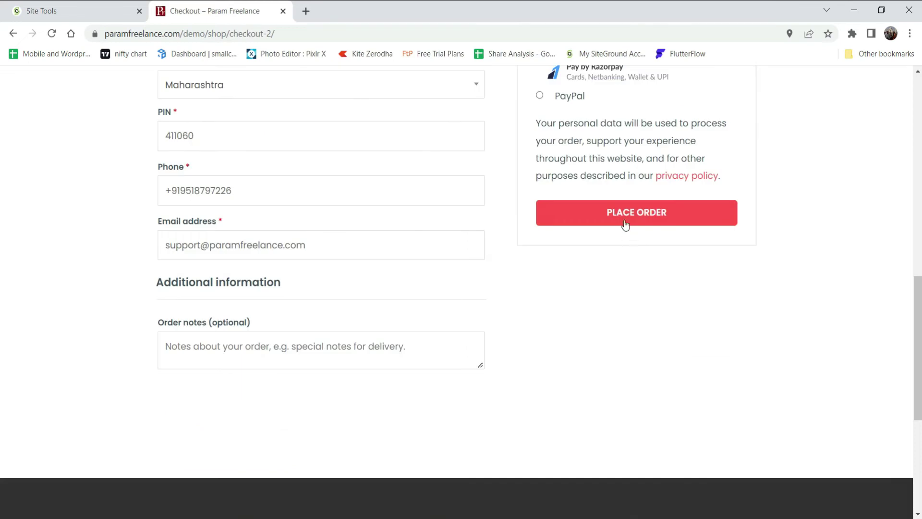
{"action": "left_click", "coordinate": [624, 217]}
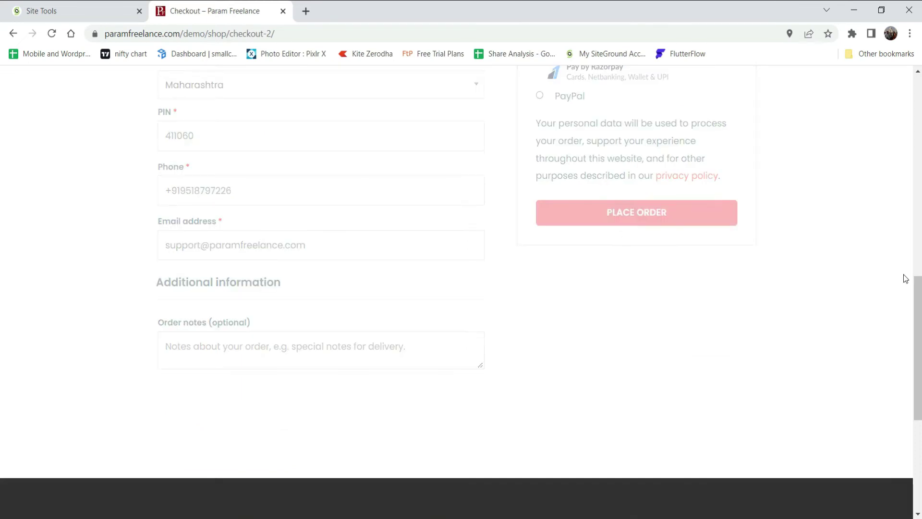
{"action": "scroll", "coordinate": [878, 268], "scroll_direction": "down", "scroll_amount": 3}
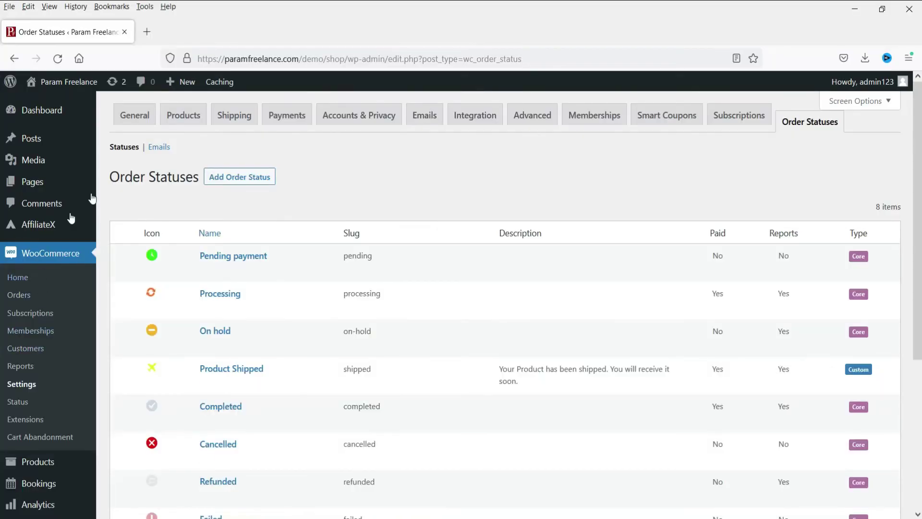
- Open the WooCommerce orders list in the site admin and check the status icons of the two orders
{"action": "left_click", "coordinate": [18, 294]}
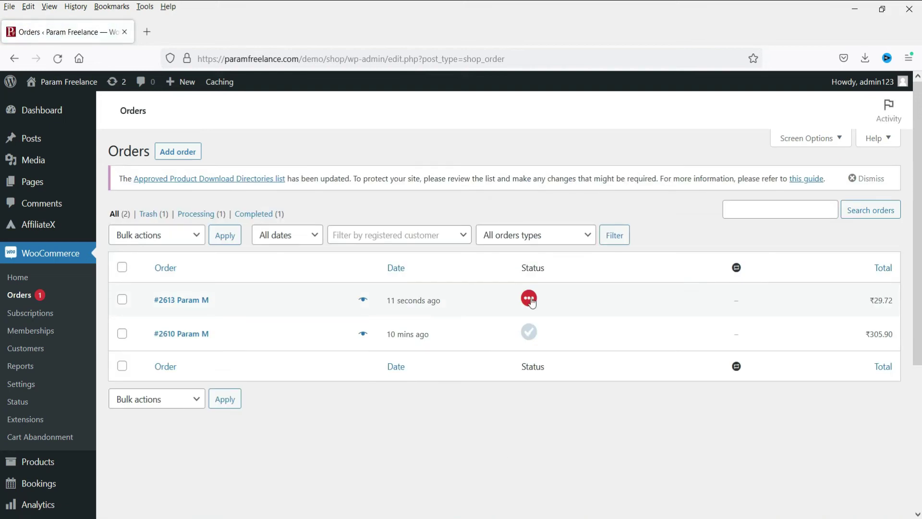
{"action": "mouse_move", "coordinate": [532, 302]}
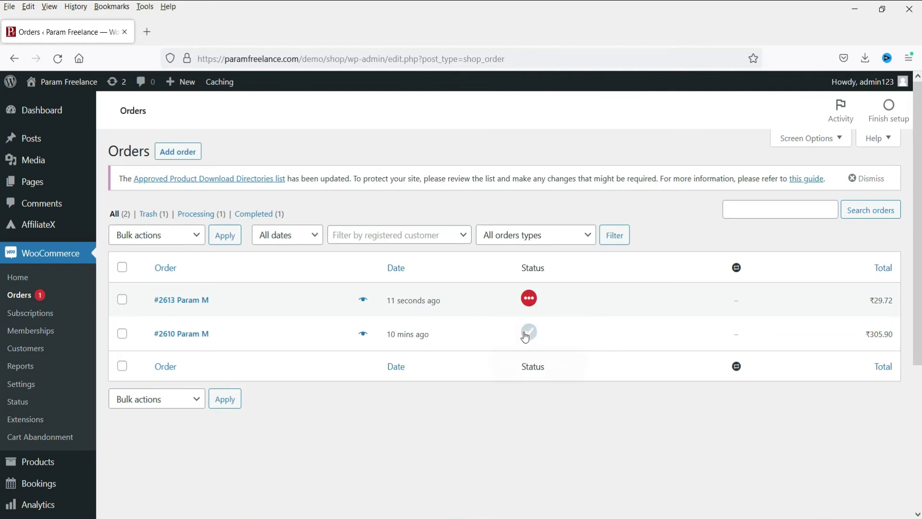
{"action": "mouse_move", "coordinate": [529, 338]}
- Change the status of the newest order, for the Printed Dark Blue Tshirt, to Product Shipped and update the order
{"action": "left_click", "coordinate": [181, 309]}
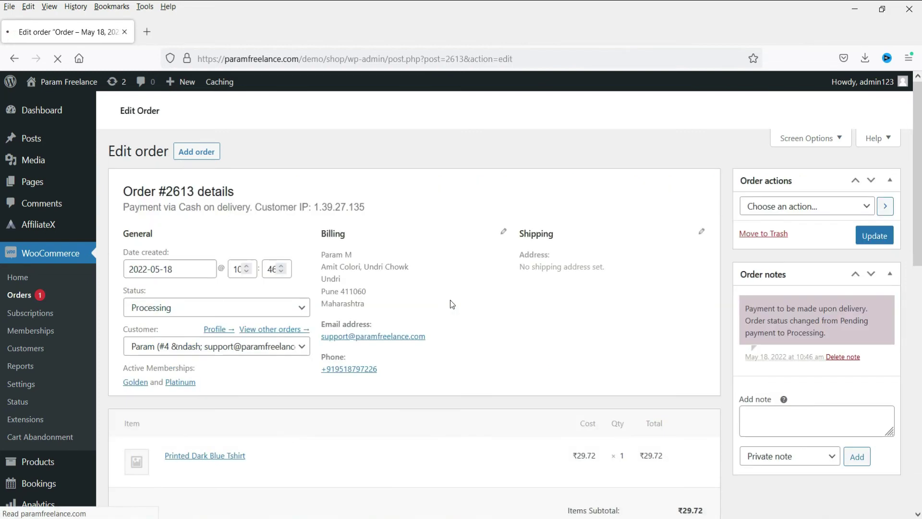
{"action": "scroll", "coordinate": [510, 289], "scroll_direction": "down", "scroll_amount": 3}
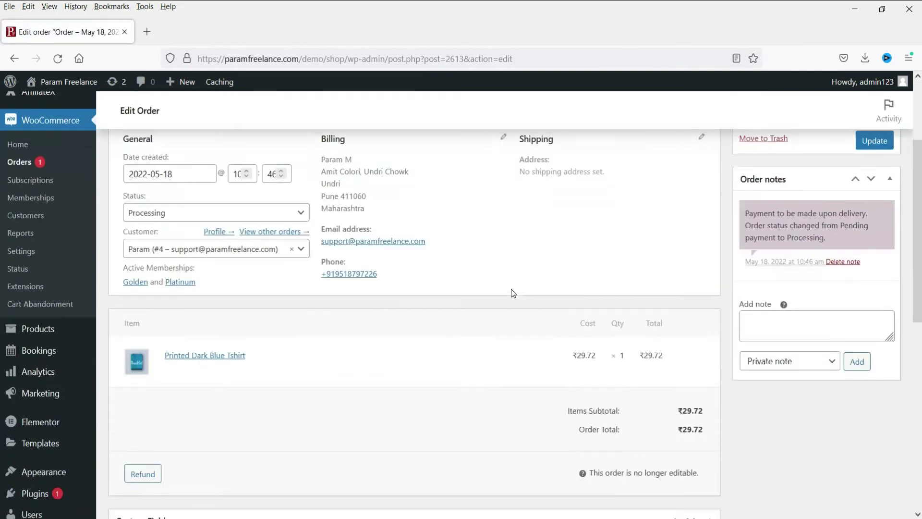
{"action": "left_click", "coordinate": [302, 217]}
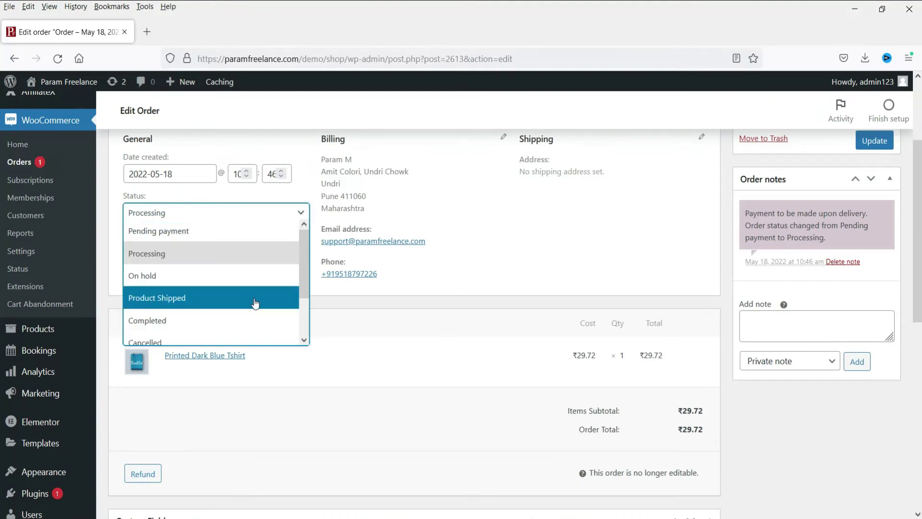
{"action": "left_click", "coordinate": [185, 303]}
{"action": "scroll", "coordinate": [528, 288], "scroll_direction": "up", "scroll_amount": 2}
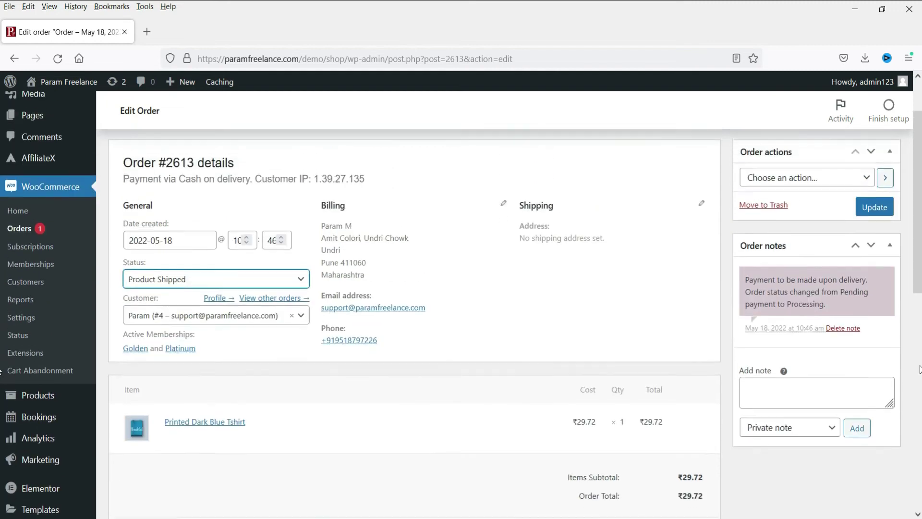
{"action": "left_click", "coordinate": [873, 208]}
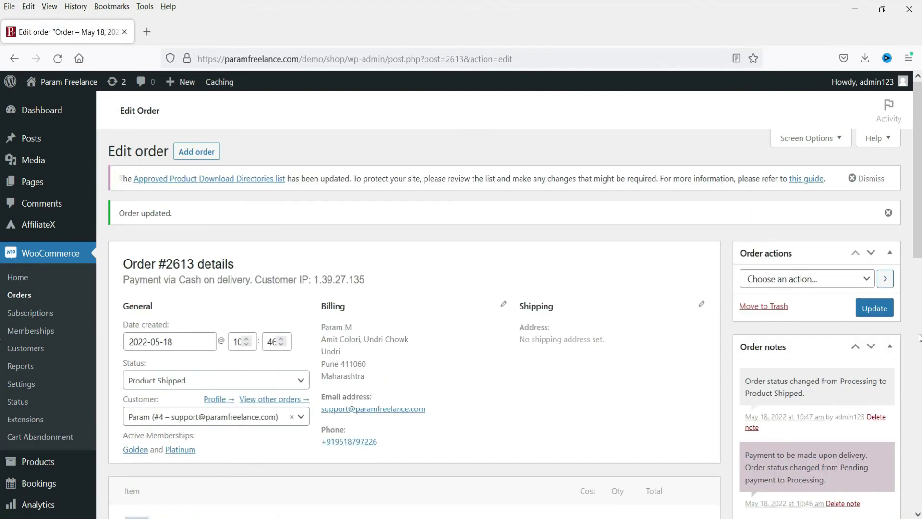
- Switch to the storefront and open the orders list in the customer's account to check the newest order's status
{"action": "key", "text": "alt+Tab"}
{"action": "scroll", "coordinate": [595, 281], "scroll_direction": "up", "scroll_amount": 3}
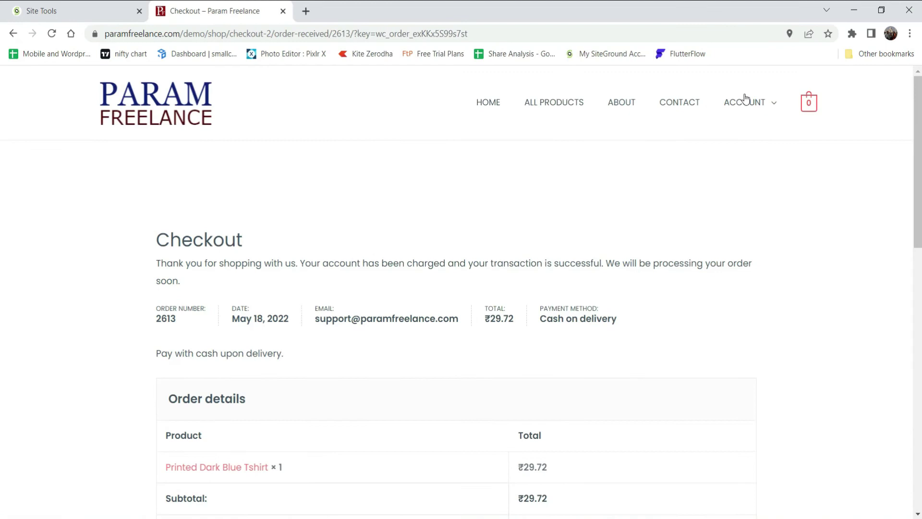
{"action": "mouse_move", "coordinate": [744, 101]}
{"action": "left_click", "coordinate": [746, 144]}
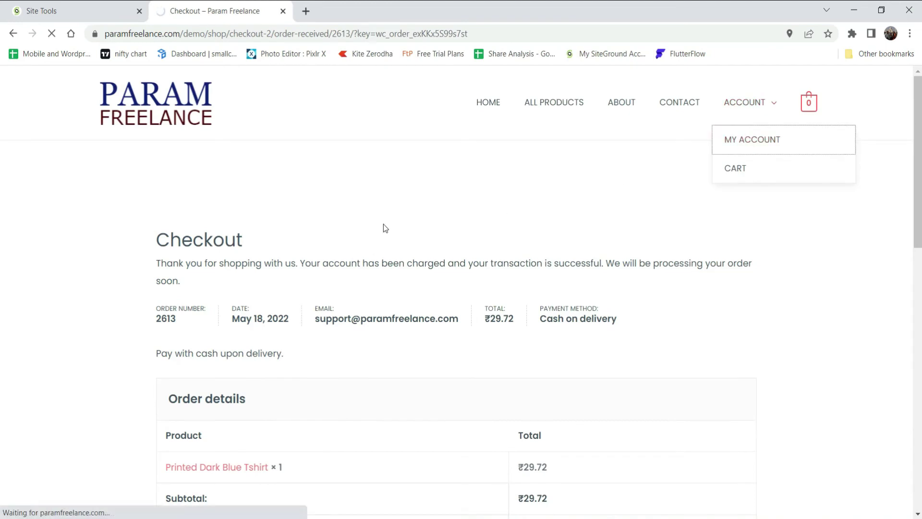
{"action": "left_click", "coordinate": [193, 272]}
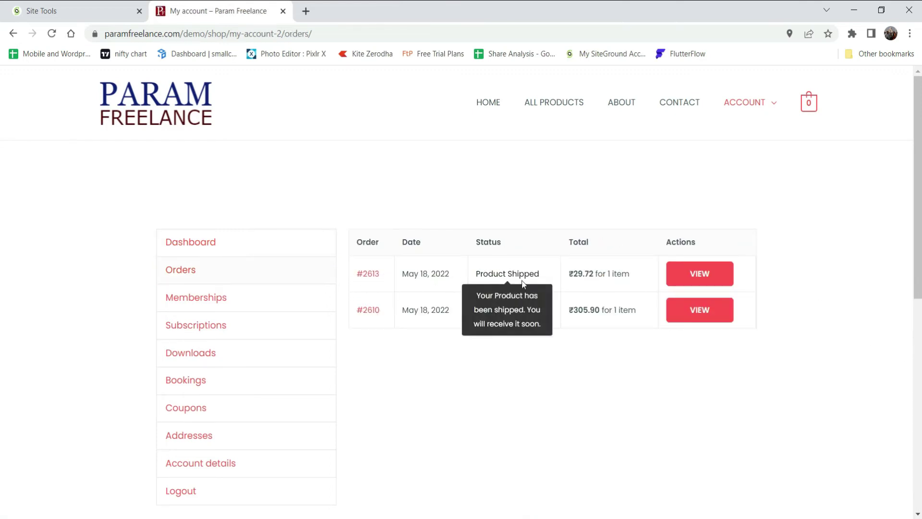
- View the newest order's details in the customer account and examine the line stating its date and status
{"action": "left_click", "coordinate": [700, 275]}
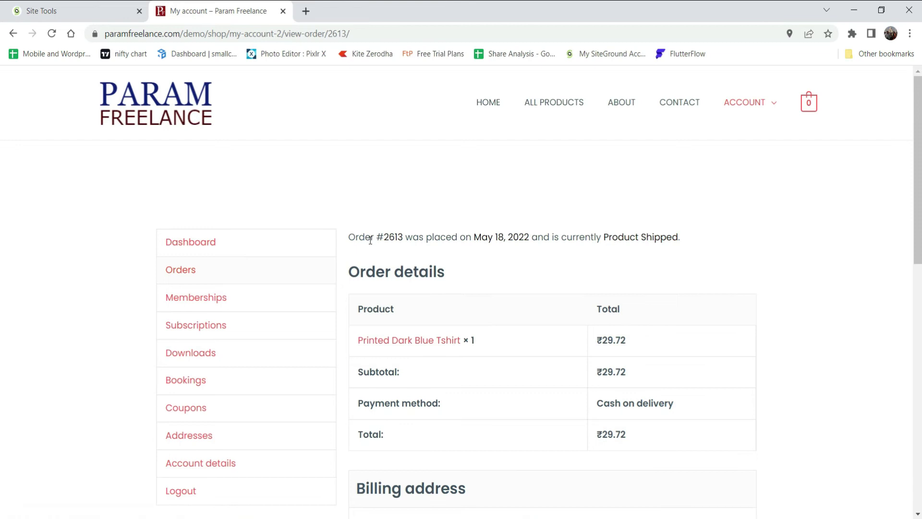
{"action": "left_click_drag", "start_coordinate": [383, 239], "coordinate": [680, 238]}
{"action": "left_click", "coordinate": [716, 240]}
{"action": "scroll", "coordinate": [708, 241], "scroll_direction": "down", "scroll_amount": 4}
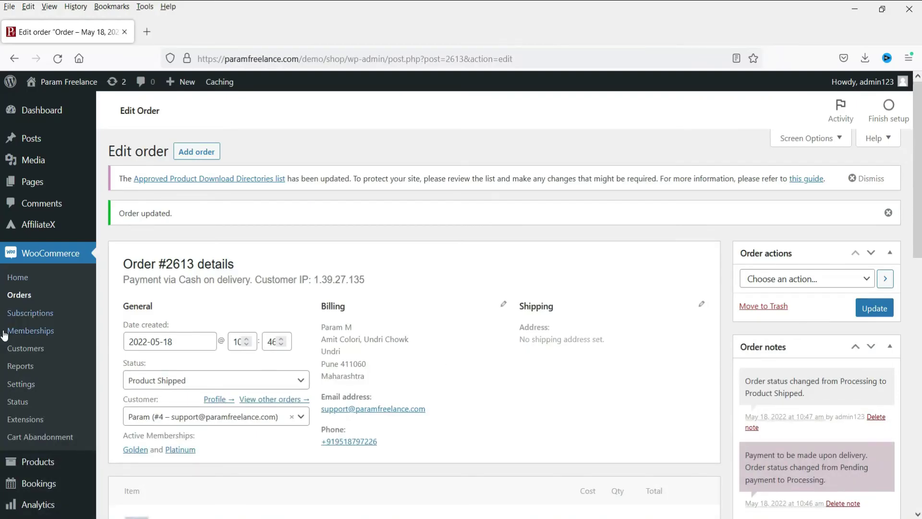
- Start a new order status email in the admin's WooCommerce order status settings
{"action": "left_click", "coordinate": [22, 384]}
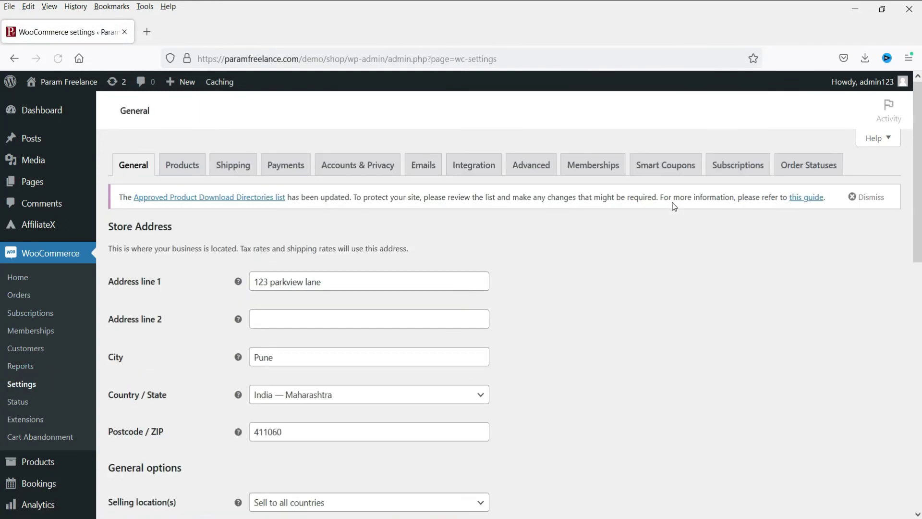
{"action": "left_click", "coordinate": [815, 169]}
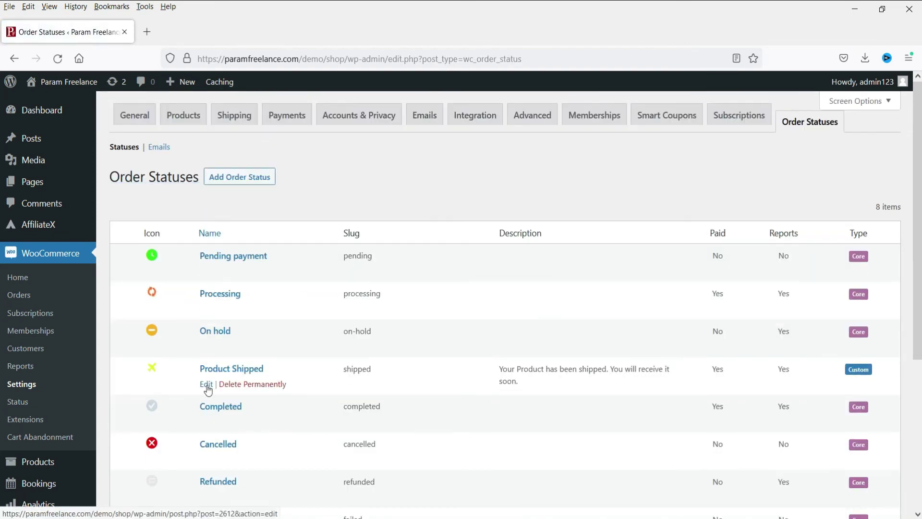
{"action": "left_click", "coordinate": [158, 153]}
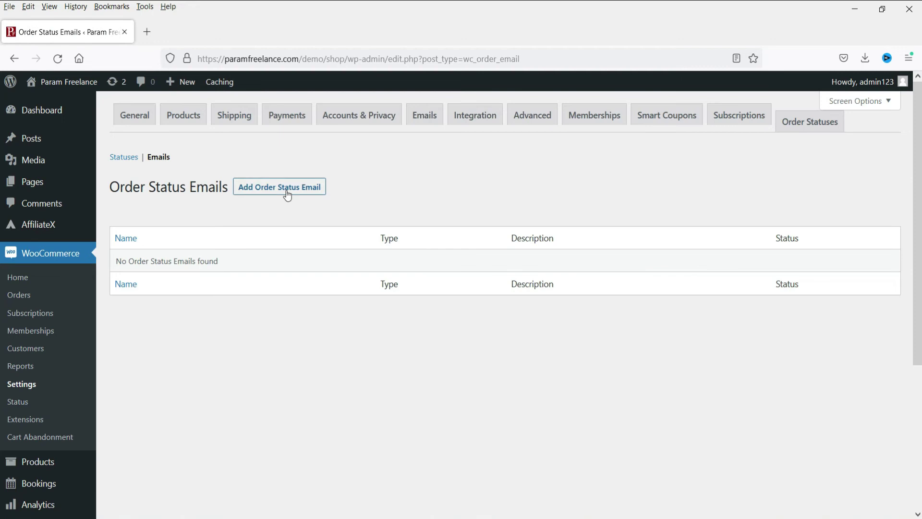
{"action": "left_click", "coordinate": [287, 194]}
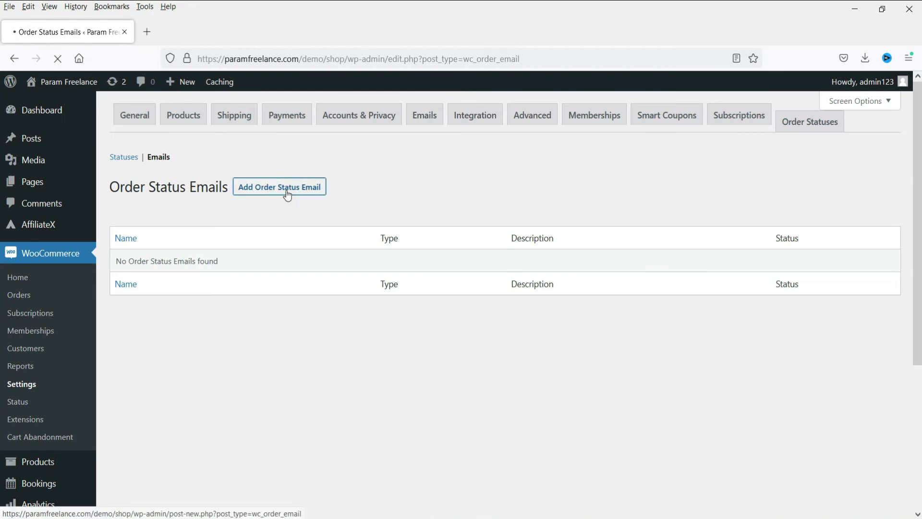
- Name the email Product Shipped and enter the description "Your product has been shipped. You will receive it soon."
{"action": "left_click", "coordinate": [255, 245]}
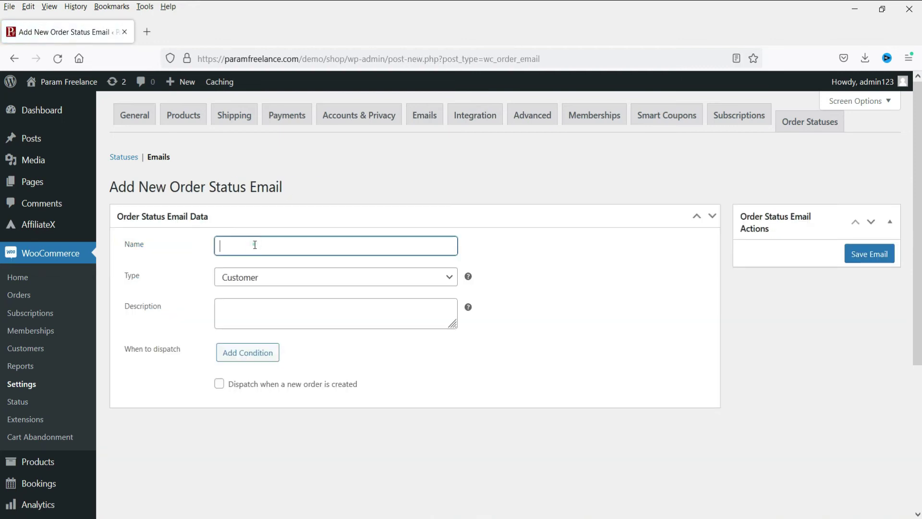
{"action": "type", "text": "Product Shipped"}
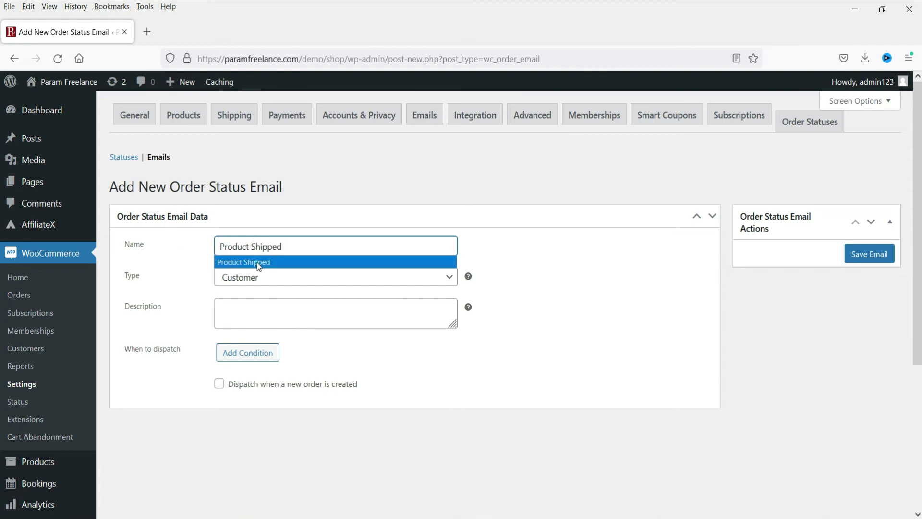
{"action": "left_click", "coordinate": [256, 262]}
{"action": "left_click", "coordinate": [264, 321]}
{"action": "type", "text": "Y"}
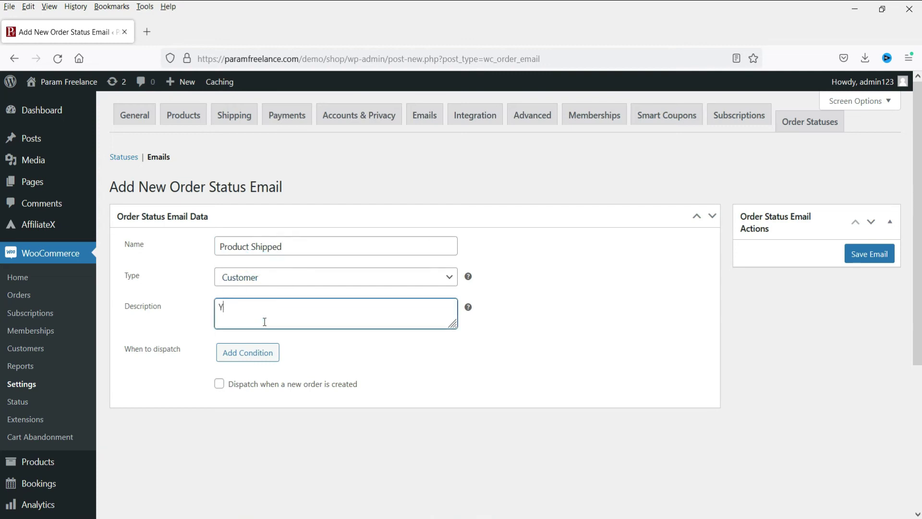
{"action": "key", "text": "BackSpace"}
{"action": "key", "text": "BackSpace"}
{"action": "key", "text": "BackSpace"}
{"action": "type", "text": "our product has been shipped. You will receive it soon."}
- Add a dispatch condition that sends the email when an order changes from Any status to Product Shipped, and save the email
{"action": "left_click", "coordinate": [238, 352]}
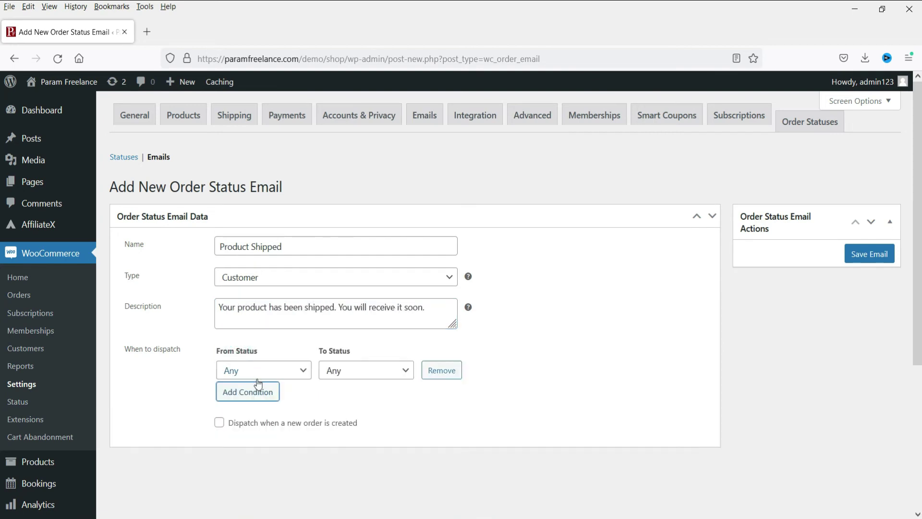
{"action": "left_click", "coordinate": [296, 374]}
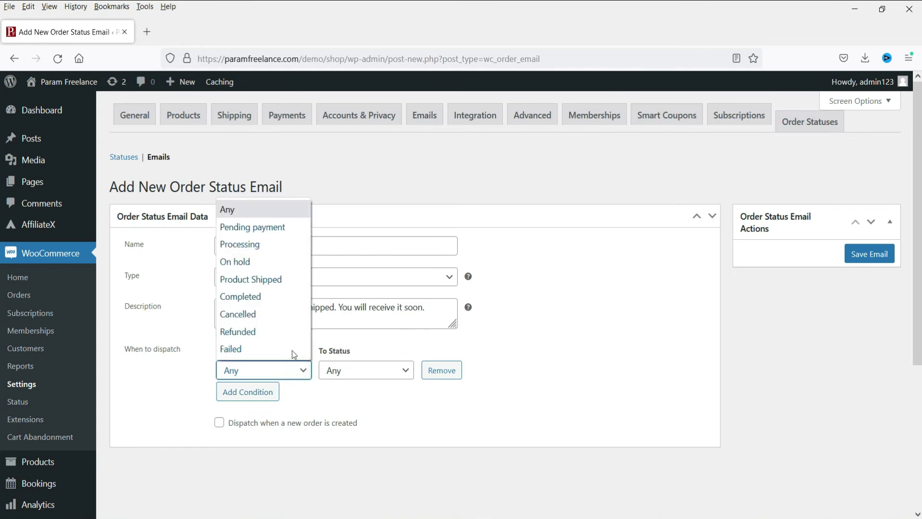
{"action": "left_click", "coordinate": [278, 245]}
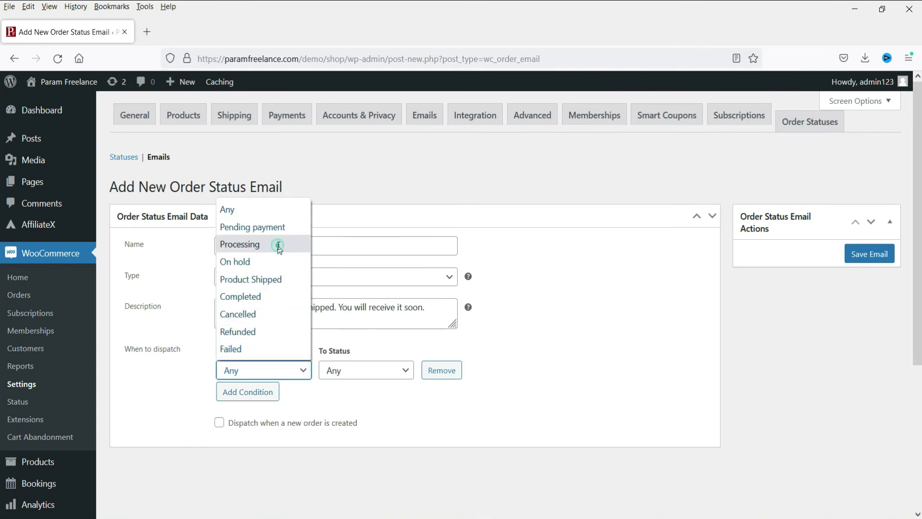
{"action": "left_click", "coordinate": [362, 370]}
{"action": "left_click", "coordinate": [272, 373]}
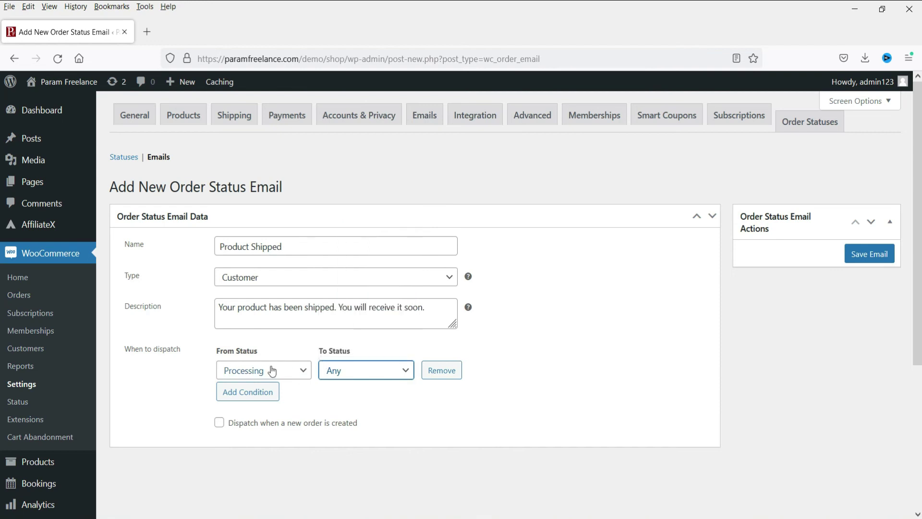
{"action": "left_click", "coordinate": [271, 372]}
{"action": "left_click", "coordinate": [237, 208]}
{"action": "left_click", "coordinate": [352, 377]}
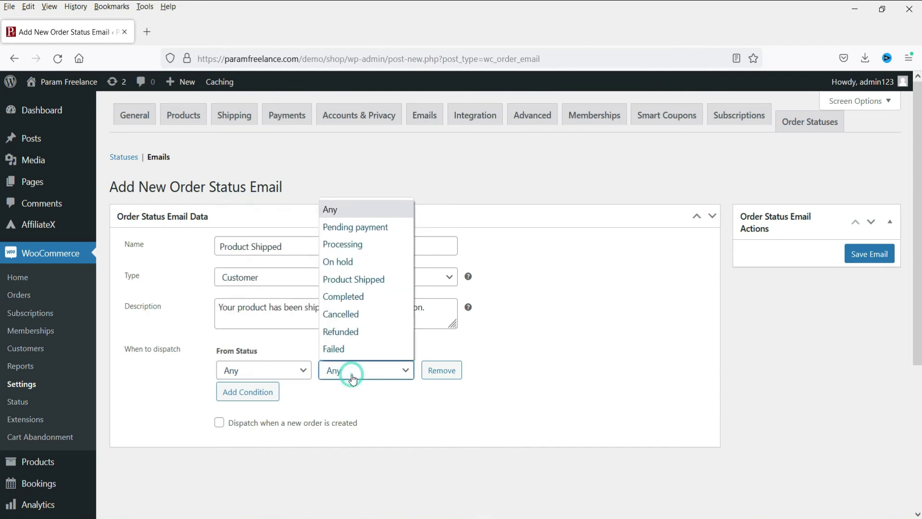
{"action": "left_click", "coordinate": [361, 280]}
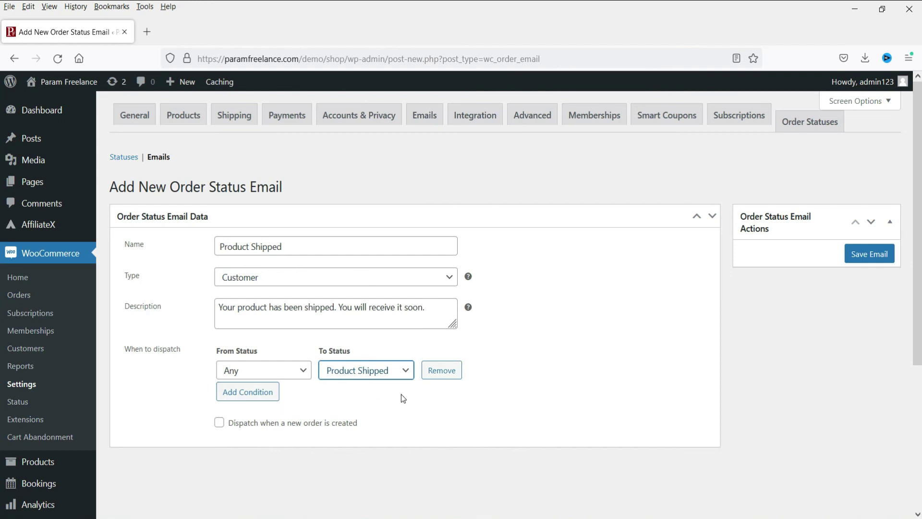
{"action": "left_click", "coordinate": [872, 262]}
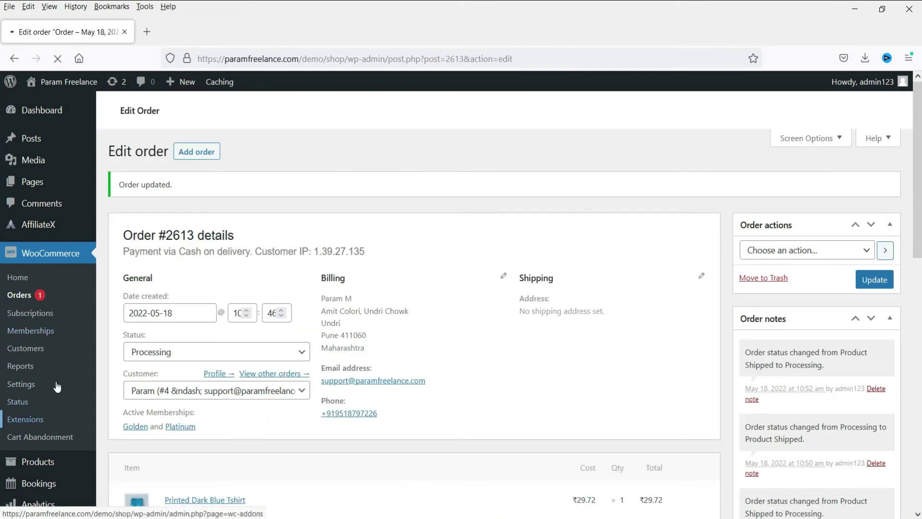
- Open the Product Shipped email's notification settings from the order status emails list in the WooCommerce settings
{"action": "left_click", "coordinate": [21, 384]}
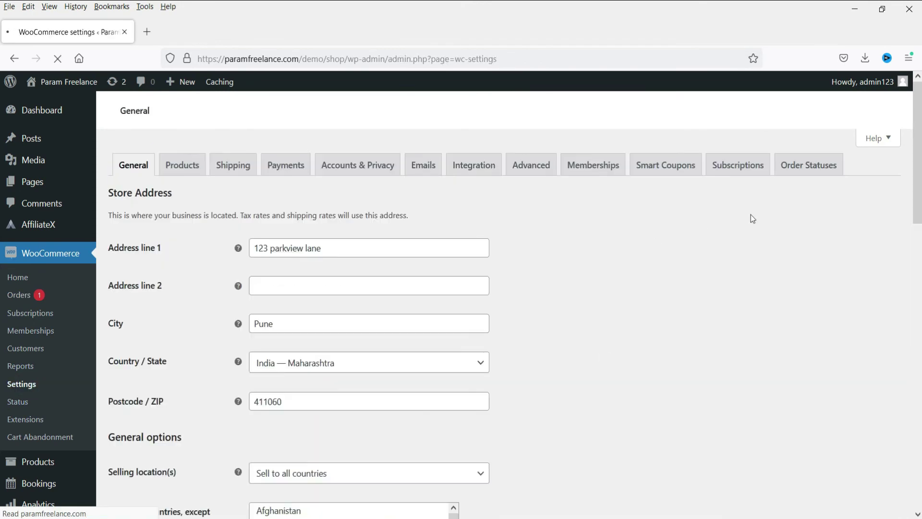
{"action": "left_click", "coordinate": [813, 167]}
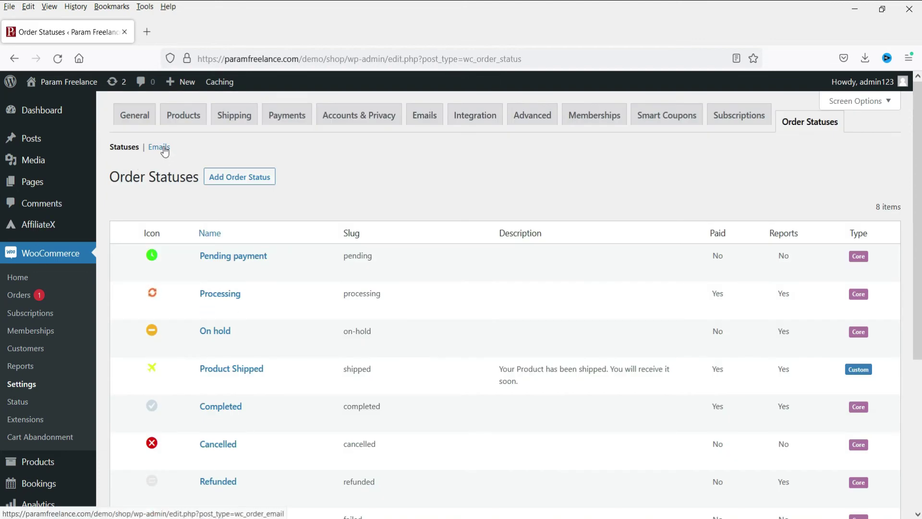
{"action": "left_click", "coordinate": [165, 151]}
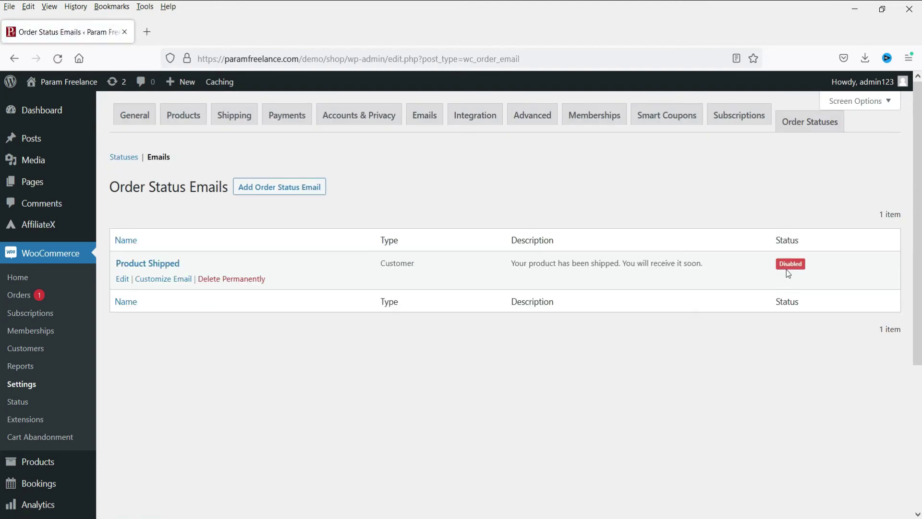
{"action": "left_click", "coordinate": [790, 265]}
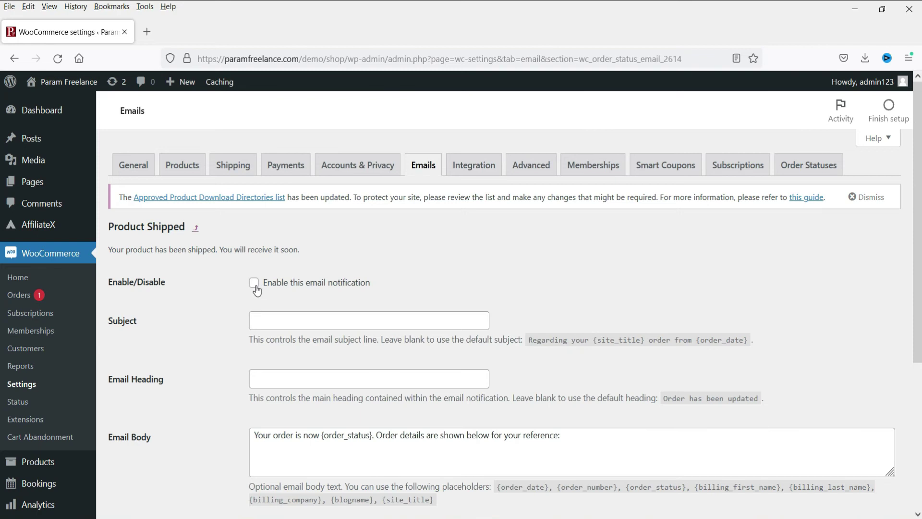
- Enable the Product Shipped email notification, save the settings, and return to the order status emails list
{"action": "left_click", "coordinate": [254, 283]}
{"action": "scroll", "coordinate": [192, 341], "scroll_direction": "down", "scroll_amount": 2}
{"action": "scroll", "coordinate": [191, 342], "scroll_direction": "down", "scroll_amount": 3}
{"action": "left_click", "coordinate": [146, 454]}
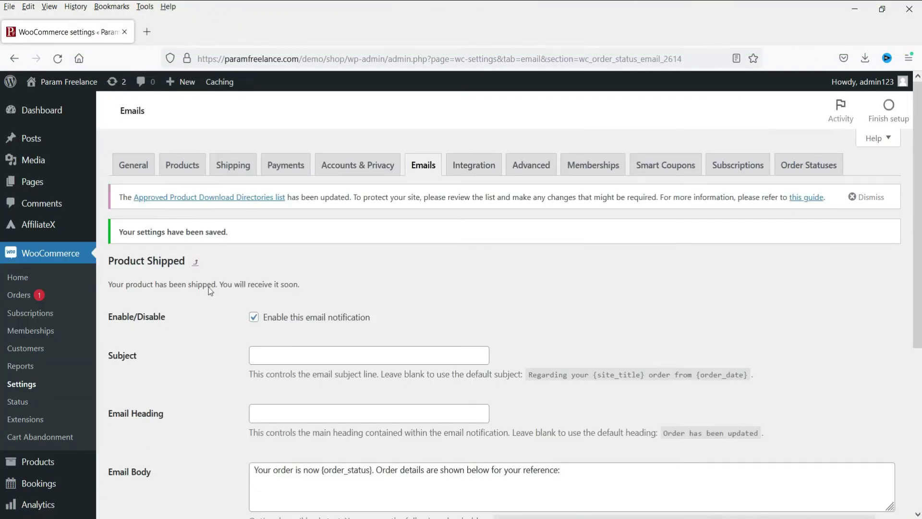
{"action": "left_click", "coordinate": [818, 164]}
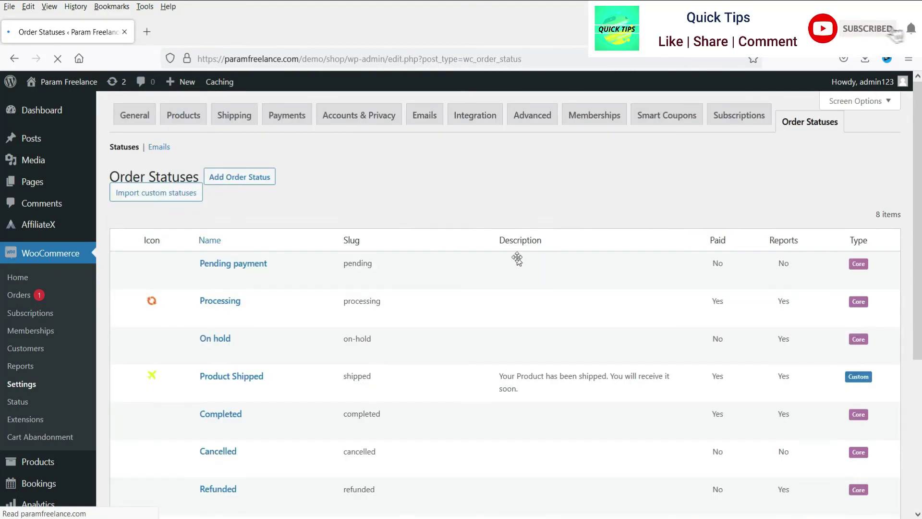
{"action": "left_click", "coordinate": [159, 147]}
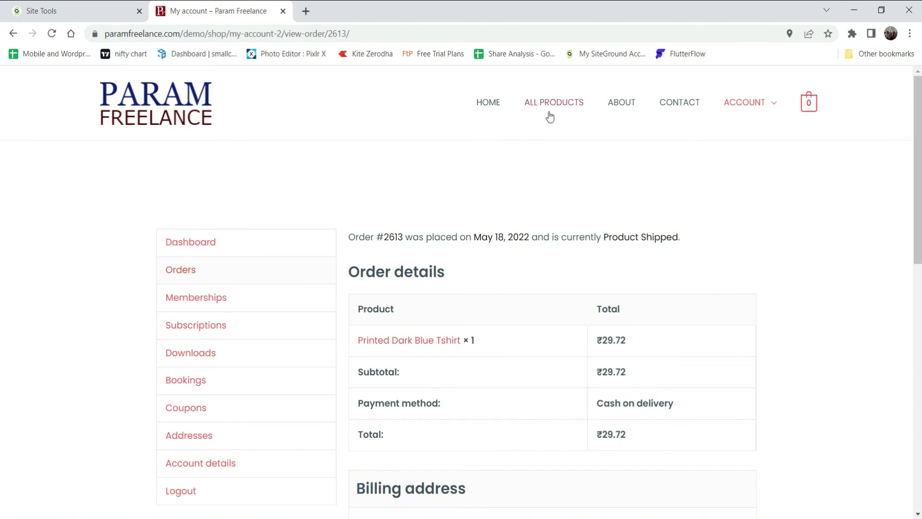
- Switch to the storefront and add the Personalised Mug from the product catalogue to the cart
{"action": "left_click", "coordinate": [549, 107]}
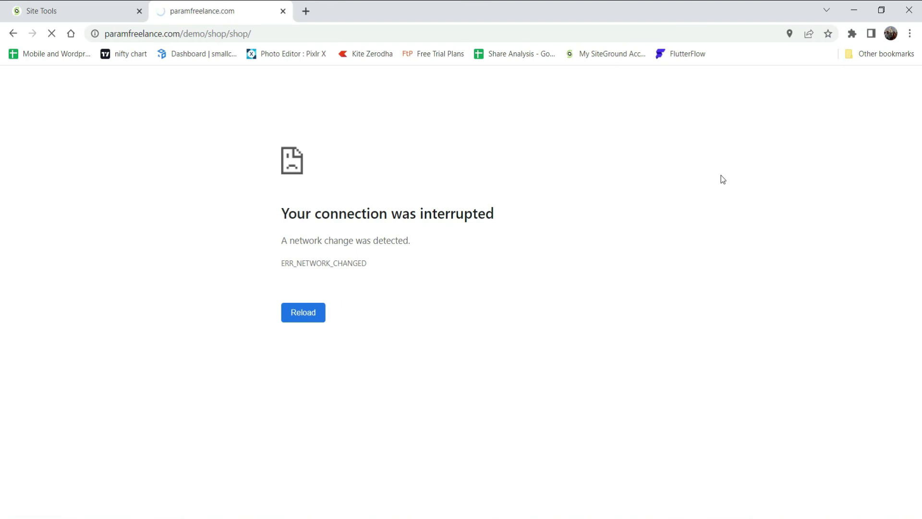
{"action": "scroll", "coordinate": [229, 293], "scroll_direction": "down", "scroll_amount": 5}
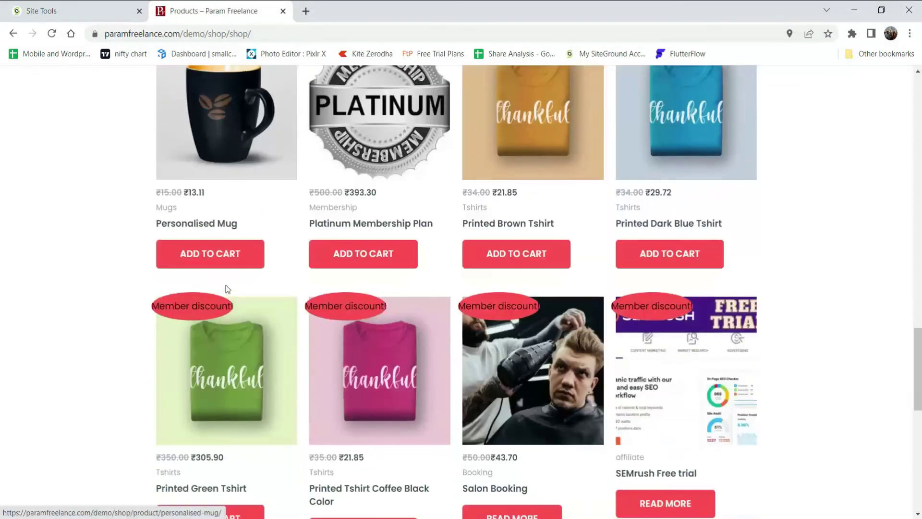
{"action": "left_click", "coordinate": [200, 255]}
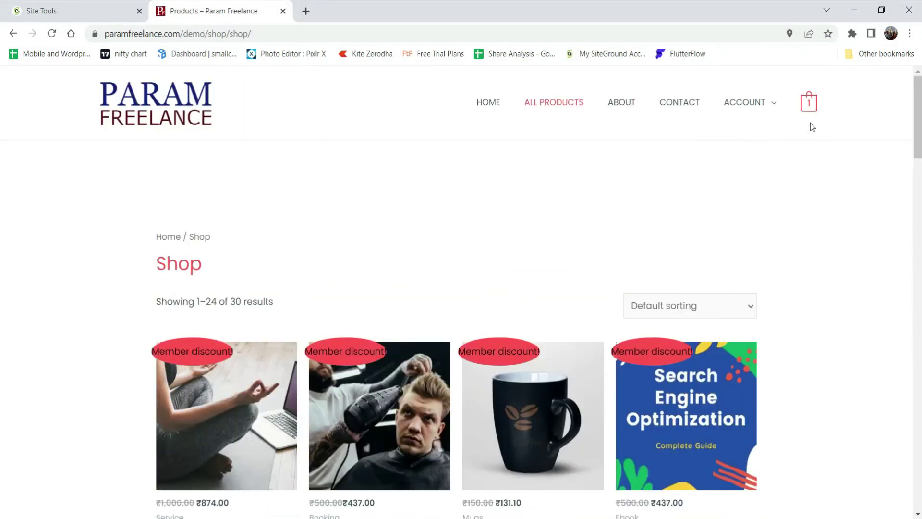
- Check out the cart with the Personalised Mug and place the order using the prefilled billing details
{"action": "mouse_move", "coordinate": [809, 104]}
{"action": "left_click", "coordinate": [732, 233]}
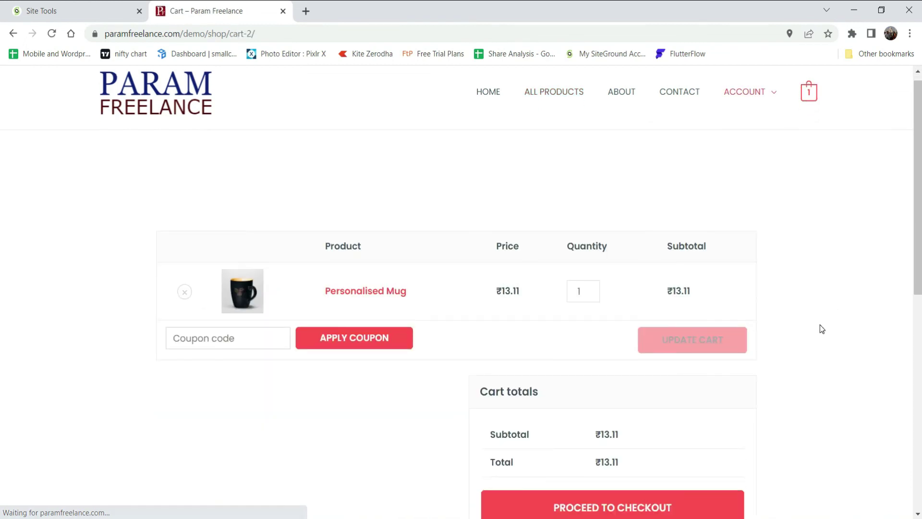
{"action": "scroll", "coordinate": [820, 327], "scroll_direction": "down", "scroll_amount": 6}
{"action": "left_click", "coordinate": [632, 213]}
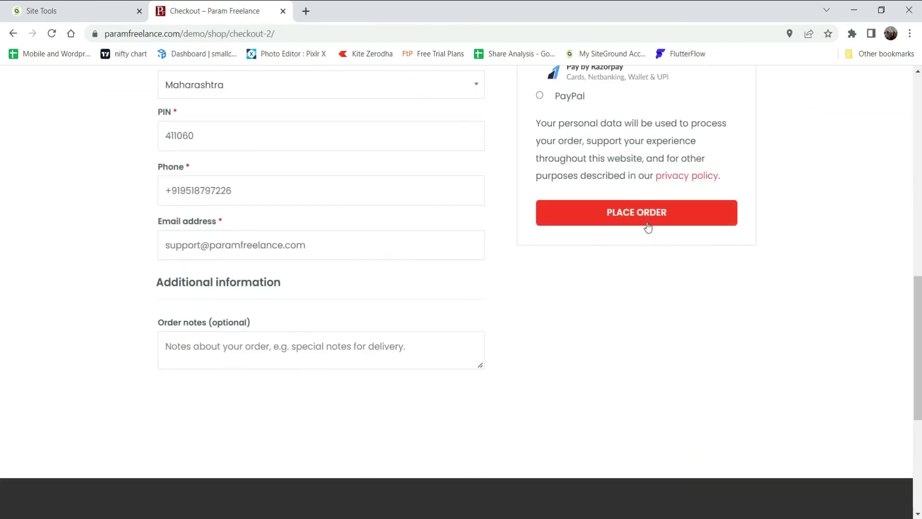
{"action": "left_click", "coordinate": [646, 223]}
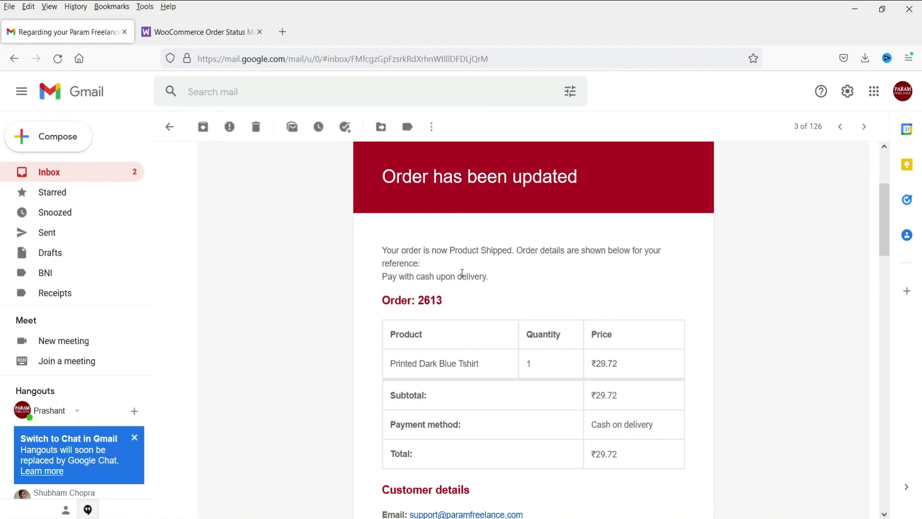
- Examine the order update email in Gmail, from the status message and order details to the billing address
{"action": "scroll", "coordinate": [434, 255], "scroll_direction": "down", "scroll_amount": 3}
{"action": "scroll", "coordinate": [435, 257], "scroll_direction": "down", "scroll_amount": 4}
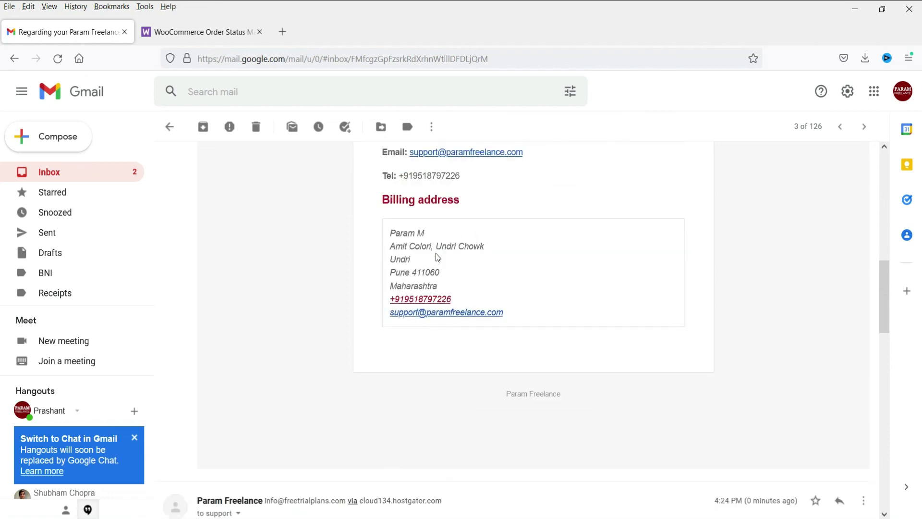
{"action": "scroll", "coordinate": [435, 256], "scroll_direction": "up", "scroll_amount": 5}
{"action": "scroll", "coordinate": [414, 249], "scroll_direction": "up", "scroll_amount": 2}
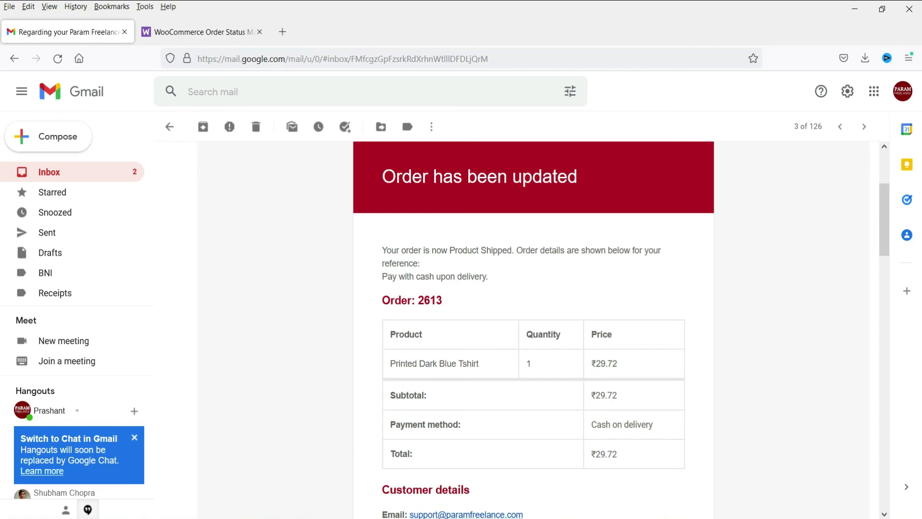
- Switch back to the WooCommerce admin and open the Product Shipped order from the orders list
{"action": "key", "text": "alt+Tab"}
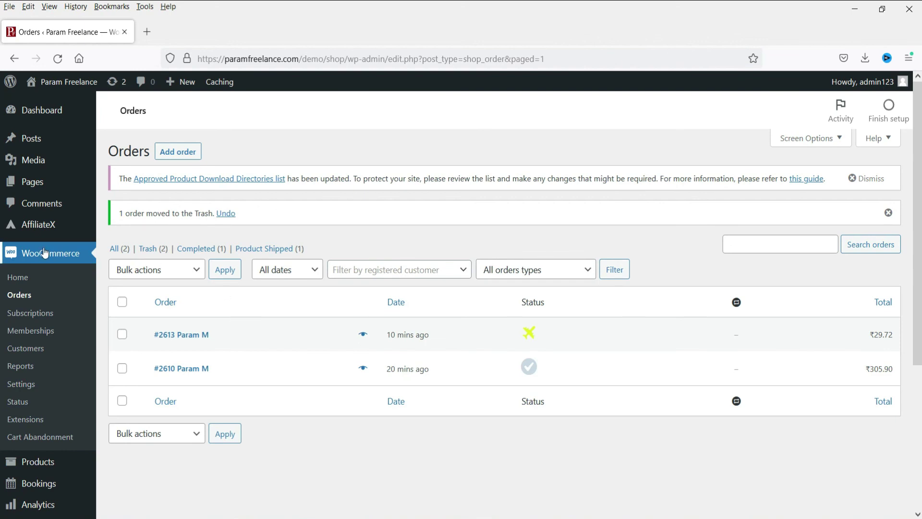
{"action": "left_click", "coordinate": [221, 340]}
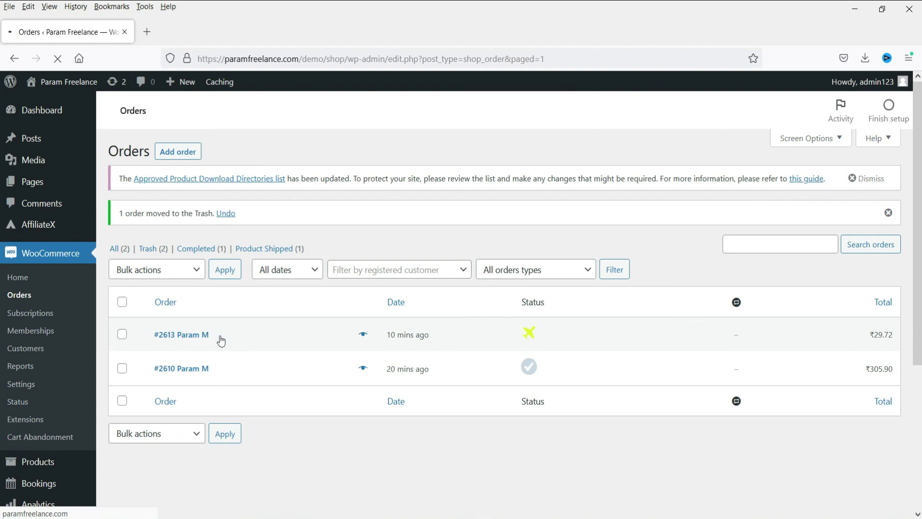